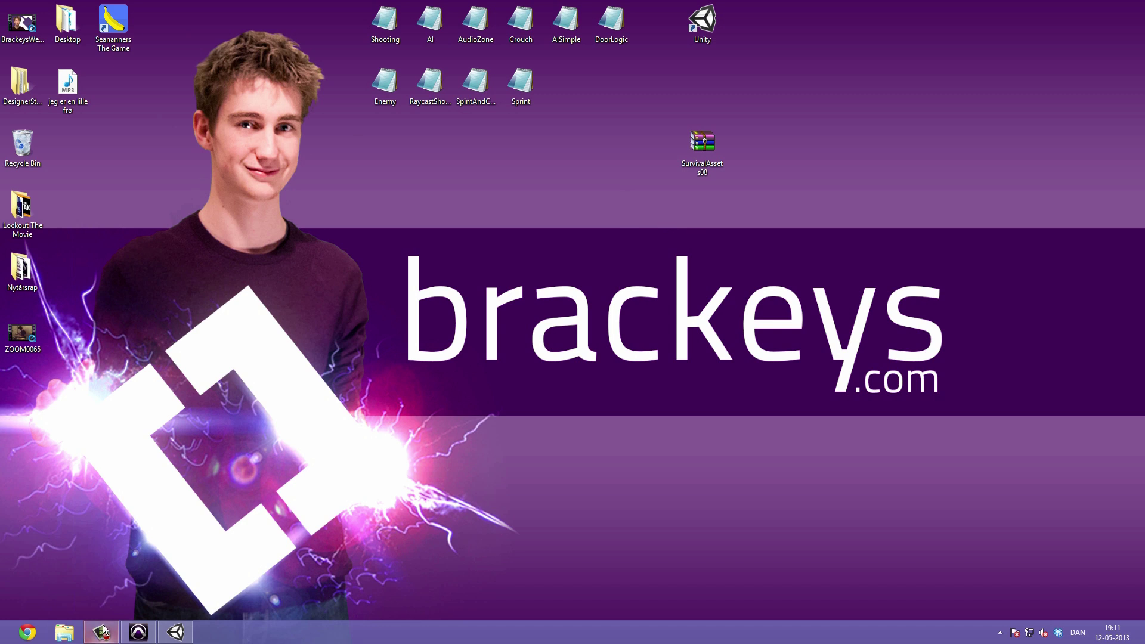
Open Chrome and browse the brackeys.com homepage.
{"action": "left_click", "coordinate": [29, 633]}
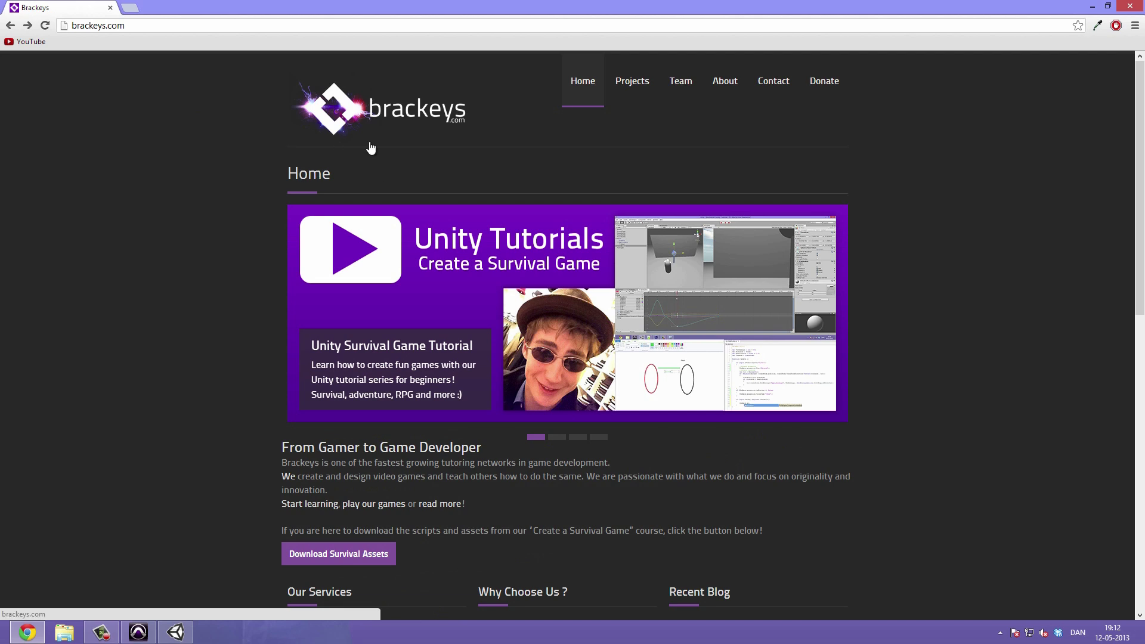
{"action": "scroll", "coordinate": [275, 309], "scroll_direction": "down", "scroll_amount": 1}
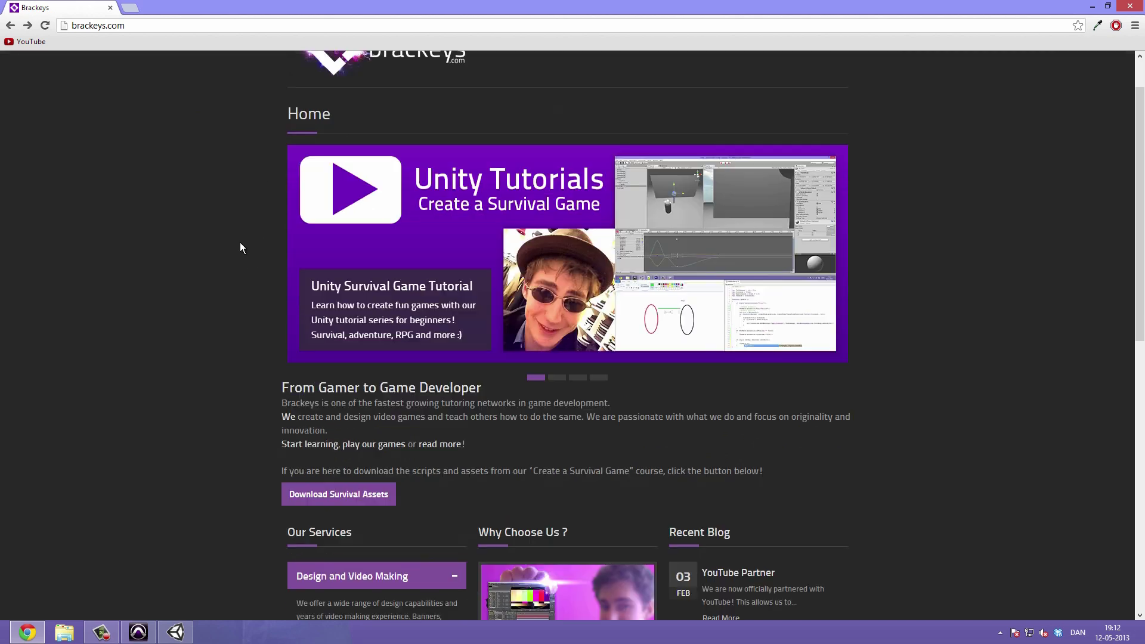
{"action": "scroll", "coordinate": [202, 260], "scroll_direction": "up", "scroll_amount": 1}
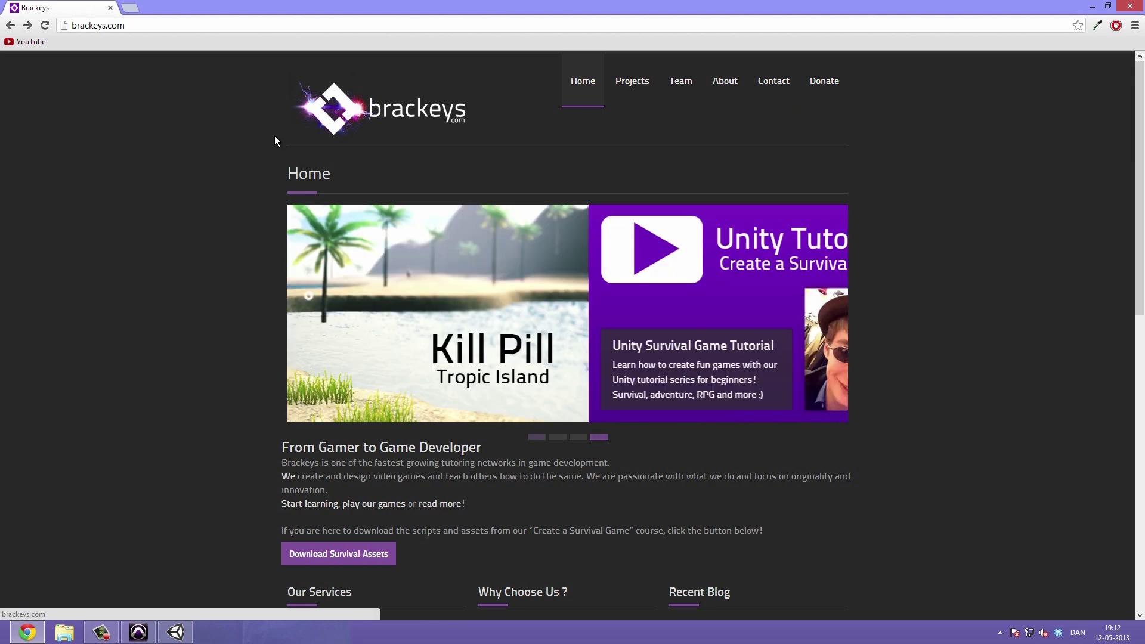
{"action": "scroll", "coordinate": [197, 182], "scroll_direction": "down", "scroll_amount": 1}
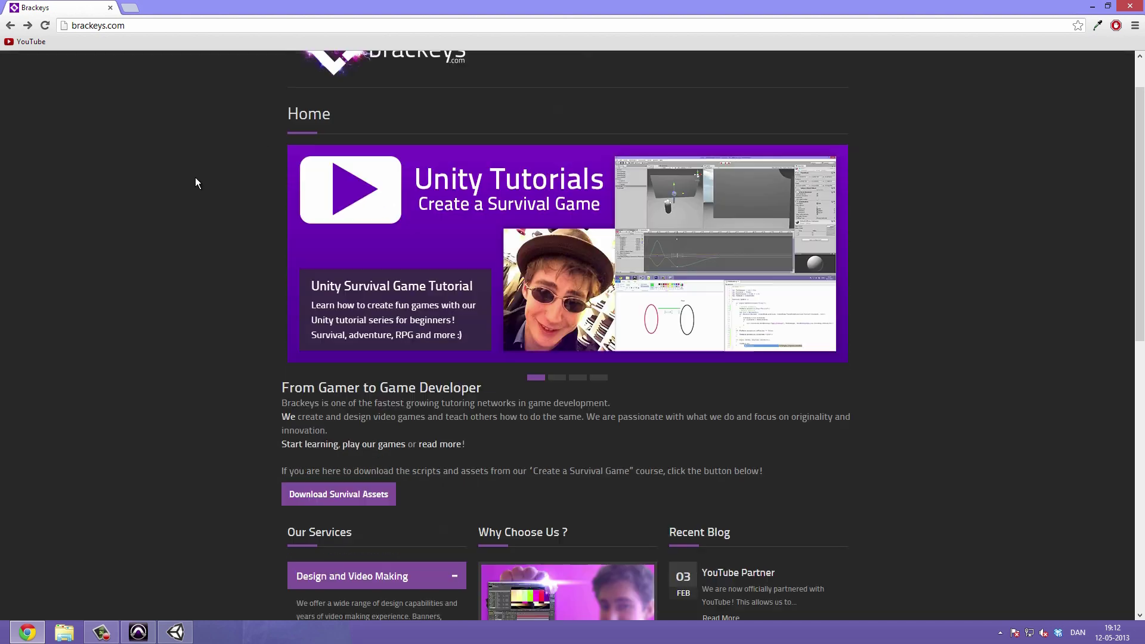
{"action": "scroll", "coordinate": [160, 284], "scroll_direction": "down", "scroll_amount": 2}
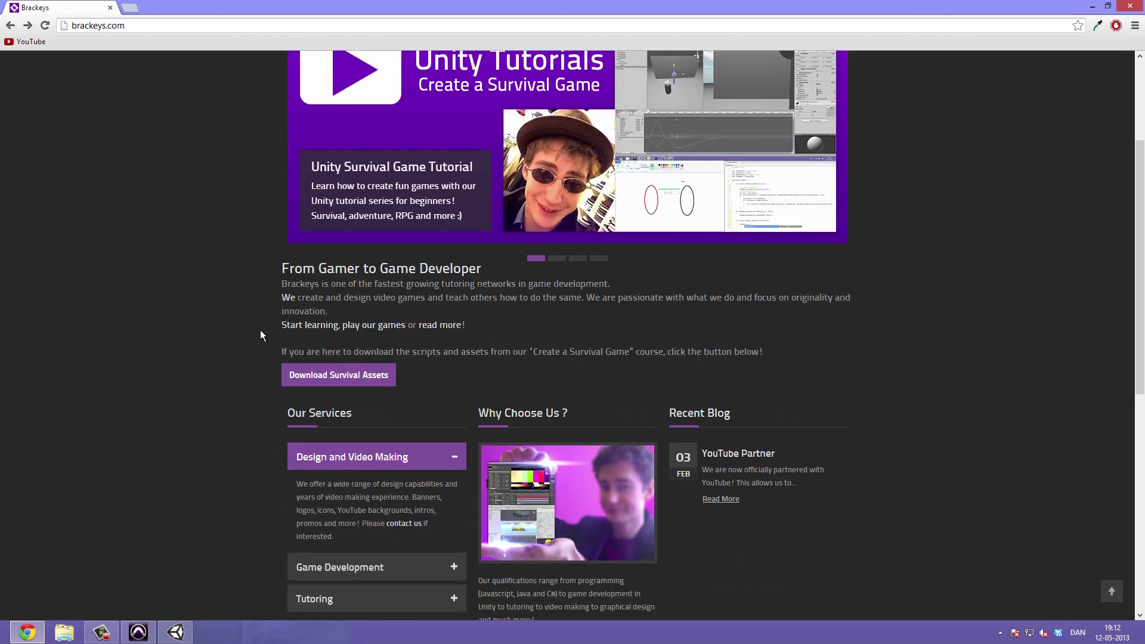
{"action": "scroll", "coordinate": [260, 330], "scroll_direction": "down", "scroll_amount": 1}
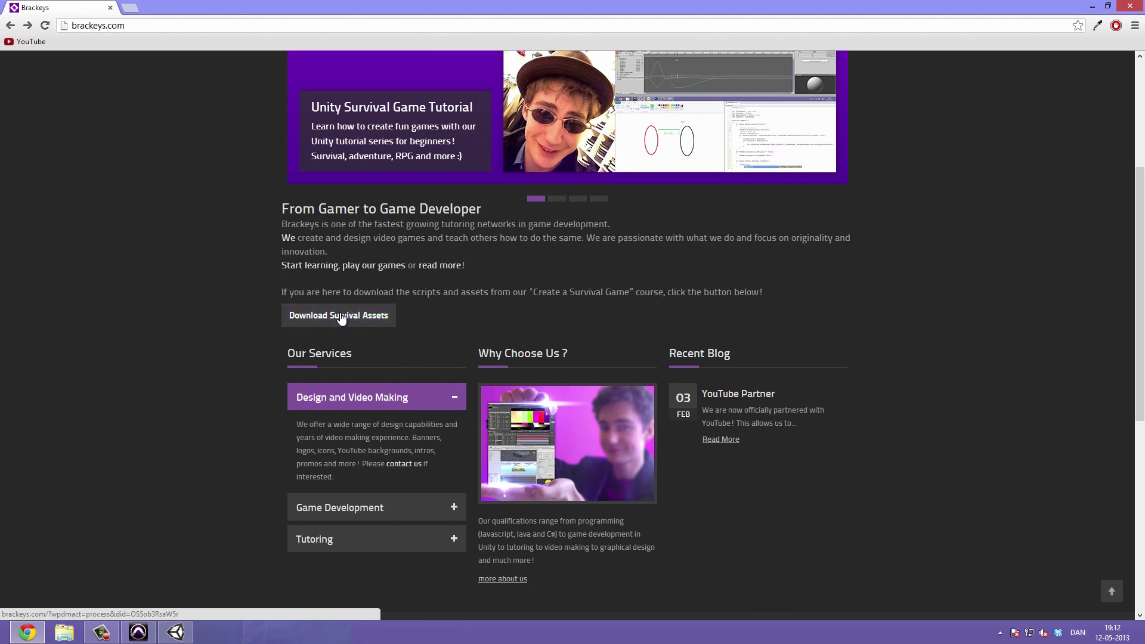
{"action": "scroll", "coordinate": [243, 278], "scroll_direction": "up", "scroll_amount": 3}
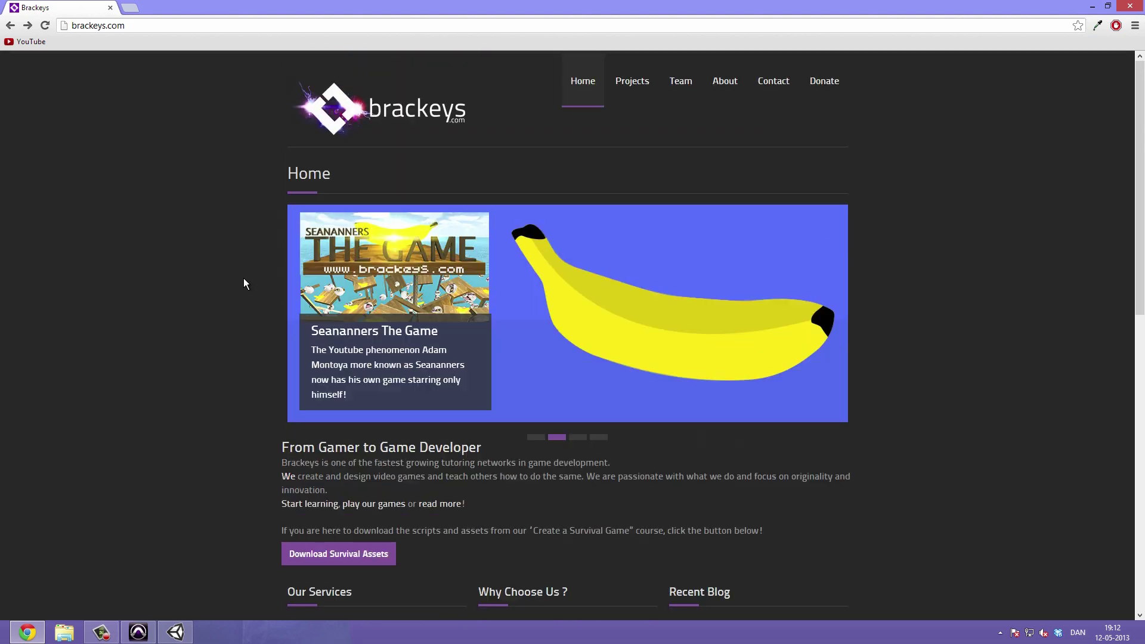
{"action": "scroll", "coordinate": [244, 284], "scroll_direction": "down", "scroll_amount": 1}
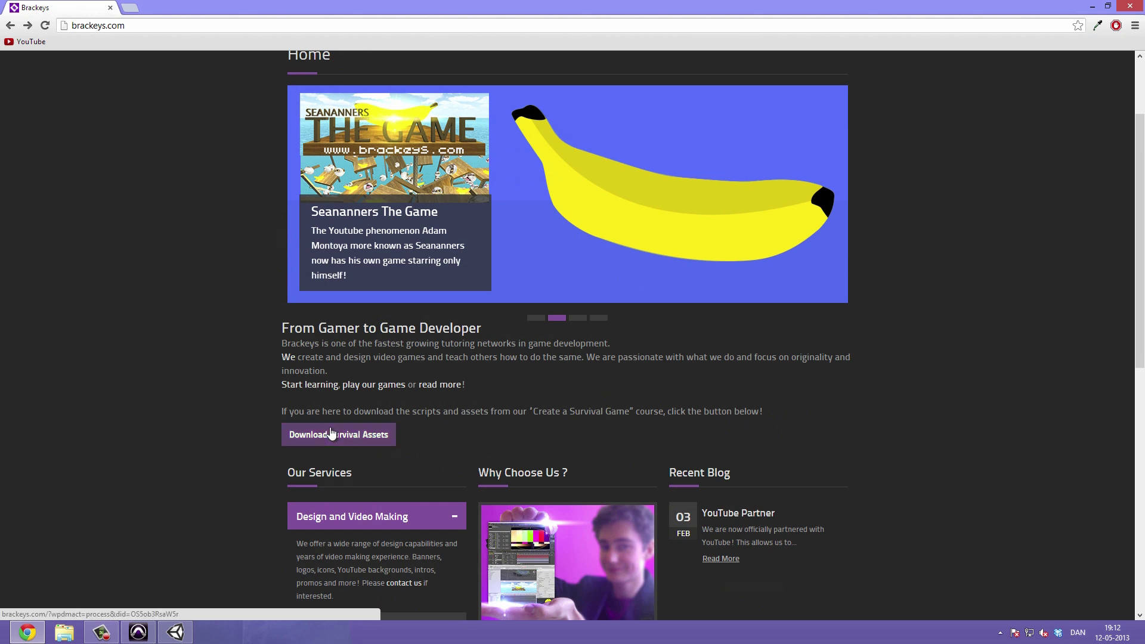
{"action": "scroll", "coordinate": [231, 346], "scroll_direction": "up", "scroll_amount": 2}
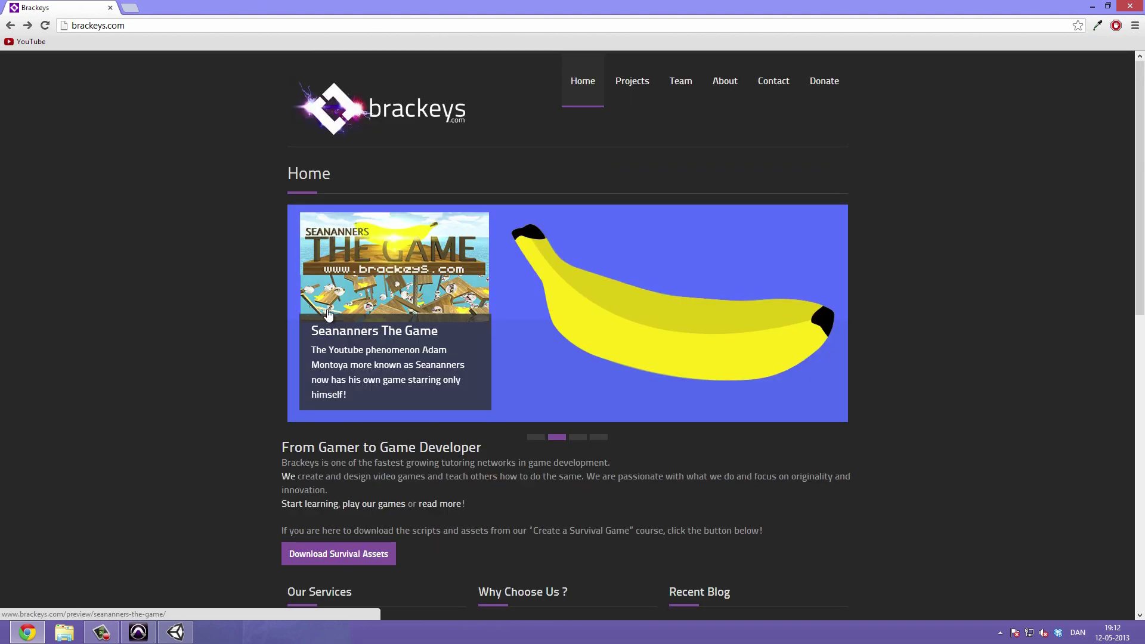
{"action": "scroll", "coordinate": [231, 471], "scroll_direction": "down", "scroll_amount": 1}
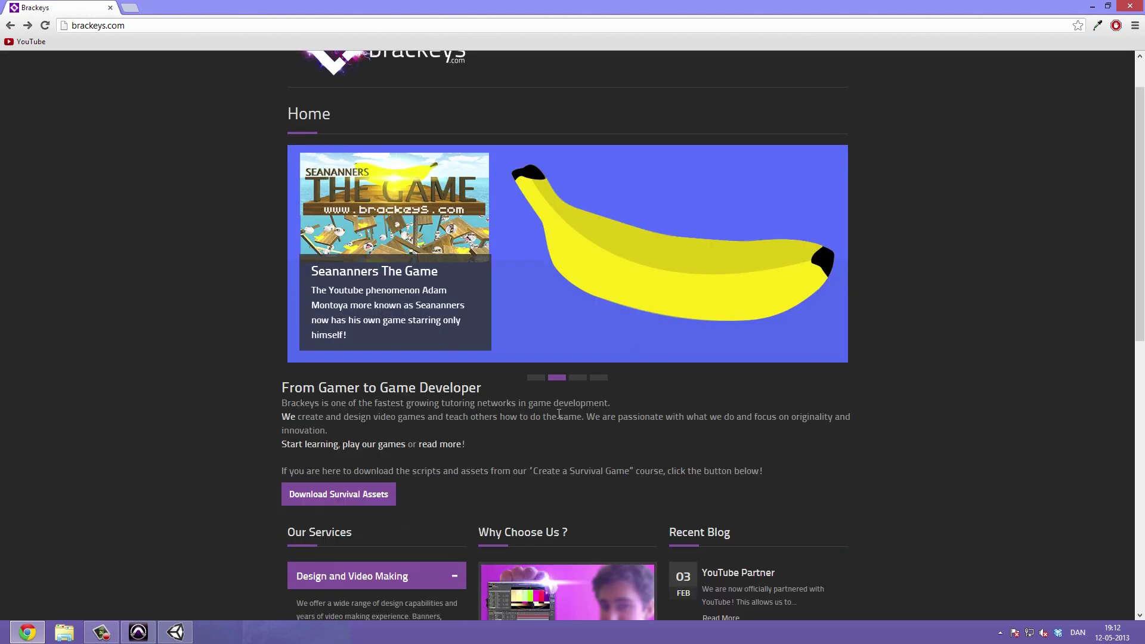
From the Unity Tutorials slide, open Create a Survival Game, download its assets, and close Chrome.
{"action": "left_click", "coordinate": [537, 379]}
{"action": "left_click", "coordinate": [557, 378]}
{"action": "left_click", "coordinate": [540, 378]}
{"action": "left_click", "coordinate": [431, 249]}
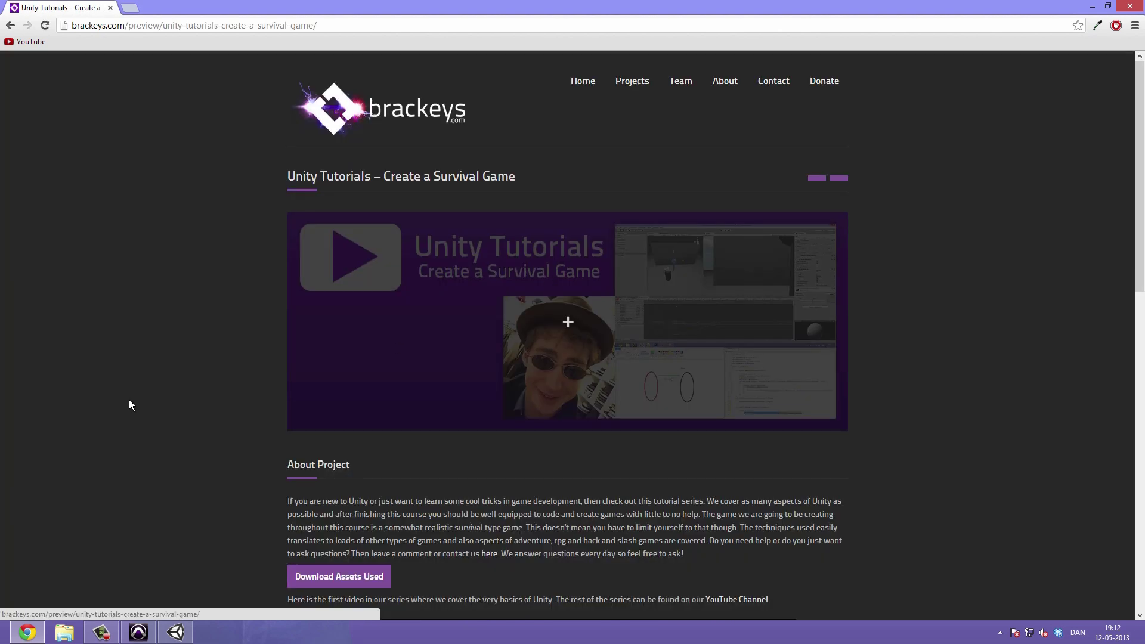
{"action": "scroll", "coordinate": [243, 357], "scroll_direction": "down", "scroll_amount": 5}
{"action": "scroll", "coordinate": [352, 467], "scroll_direction": "up", "scroll_amount": 3}
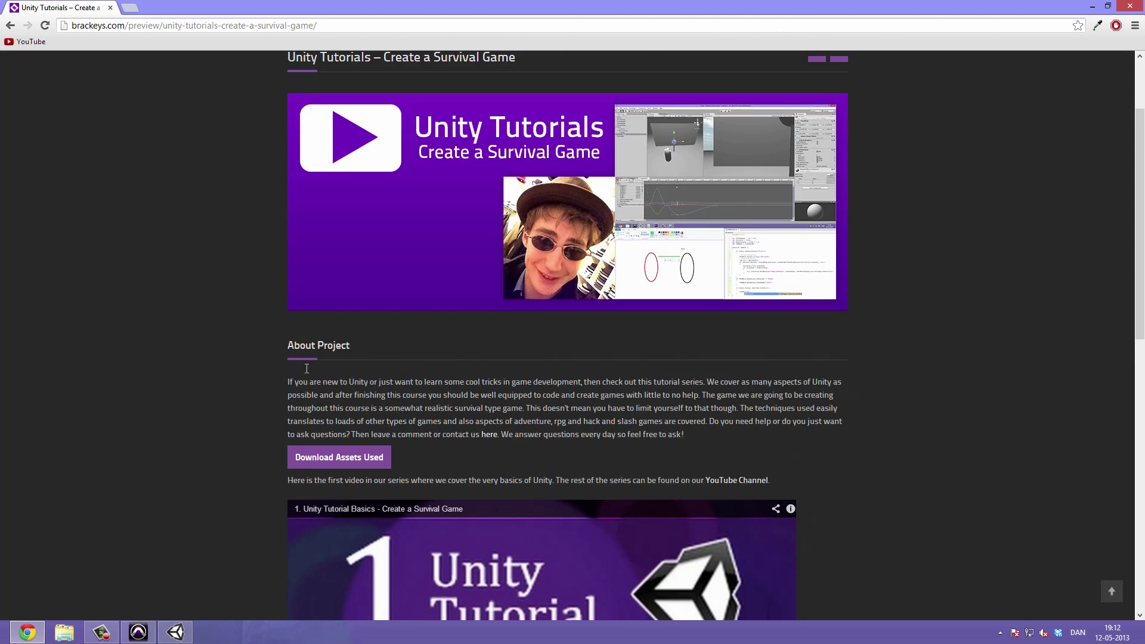
{"action": "left_click", "coordinate": [362, 463]}
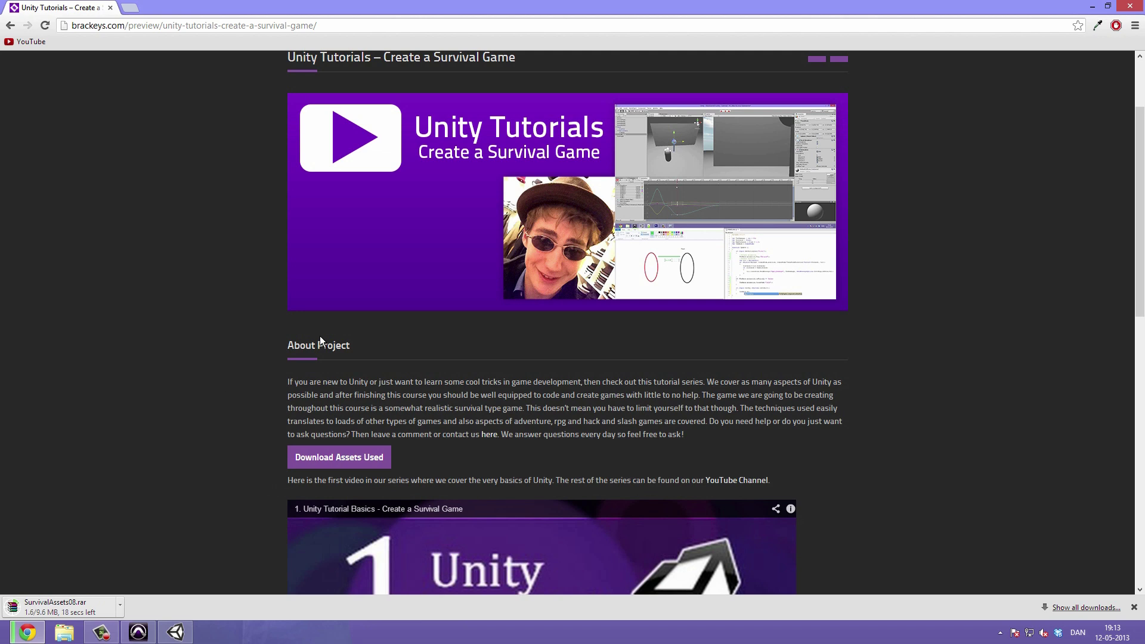
{"action": "left_click", "coordinate": [1124, 8]}
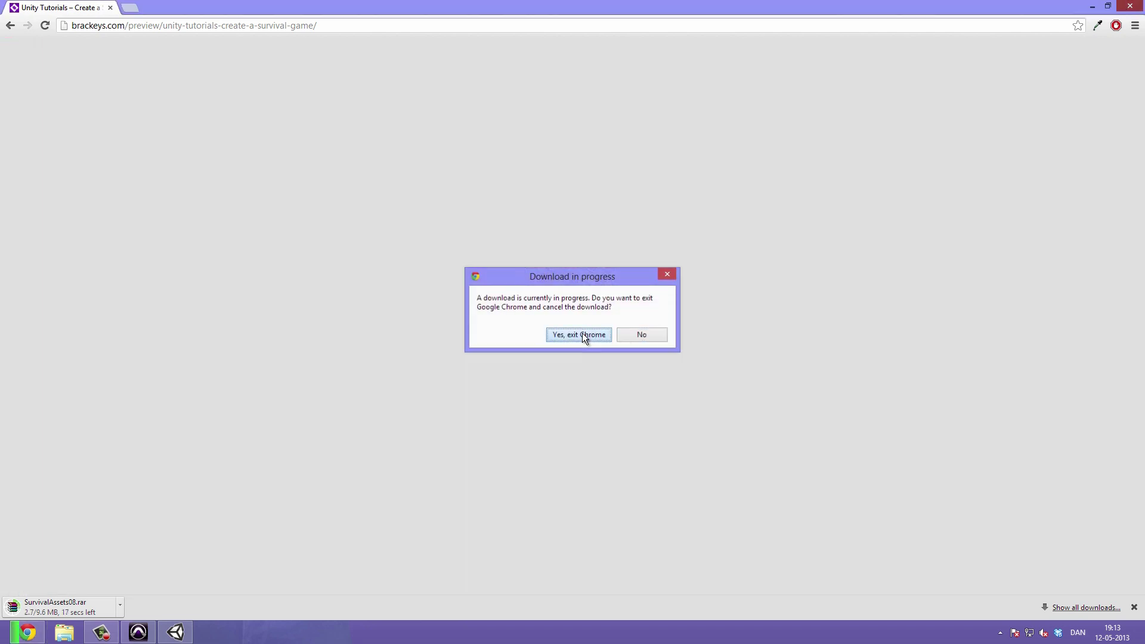
Confirm exiting Chrome, then start and cancel a rename of the SurvivalAssets08 archive, keeping its name.
{"action": "left_click", "coordinate": [582, 334]}
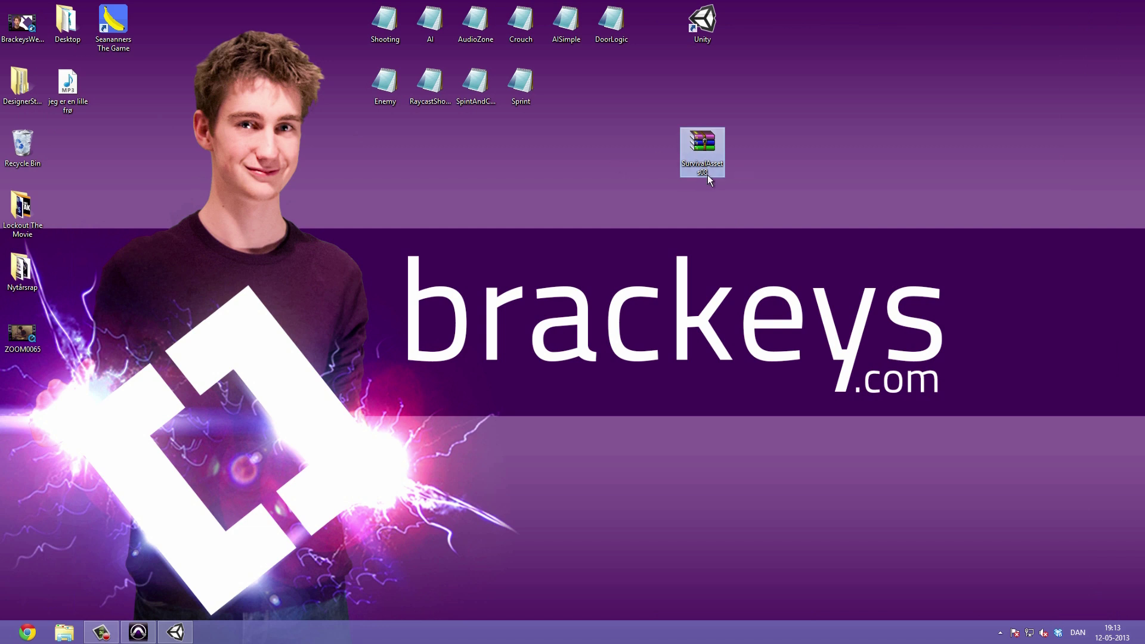
{"action": "left_click", "coordinate": [610, 164]}
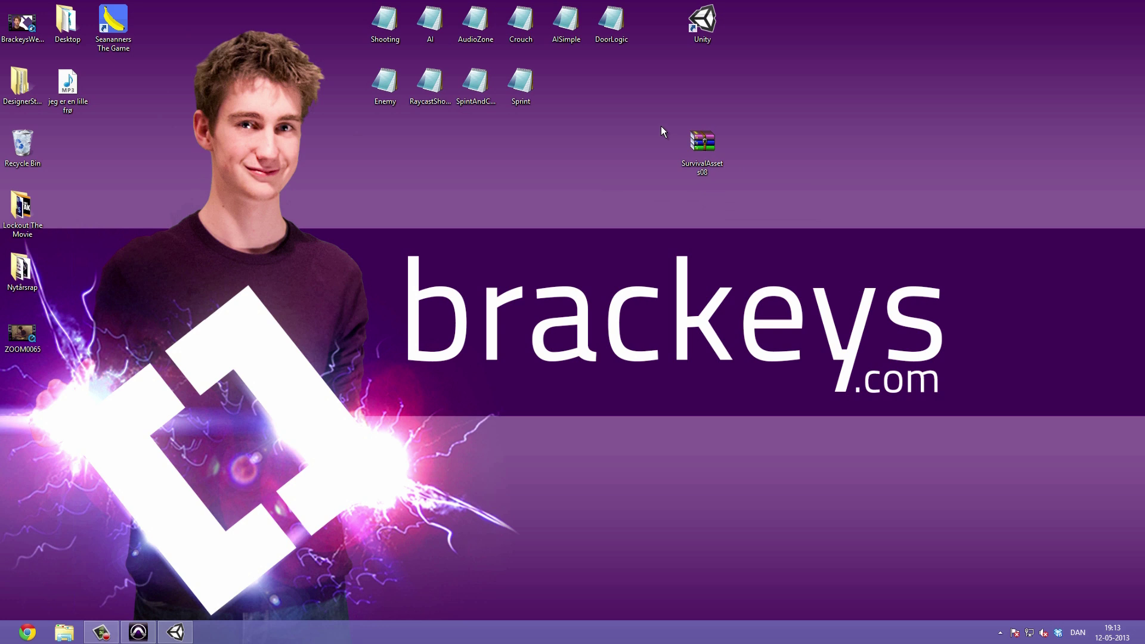
{"action": "left_click", "coordinate": [703, 156]}
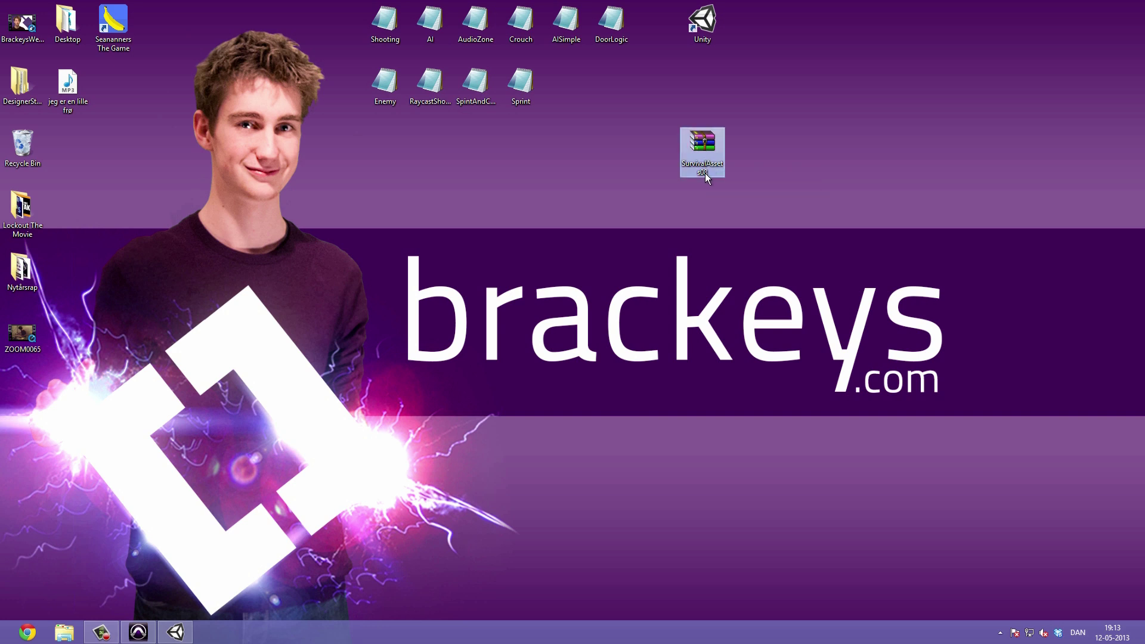
{"action": "key", "text": "Escape"}
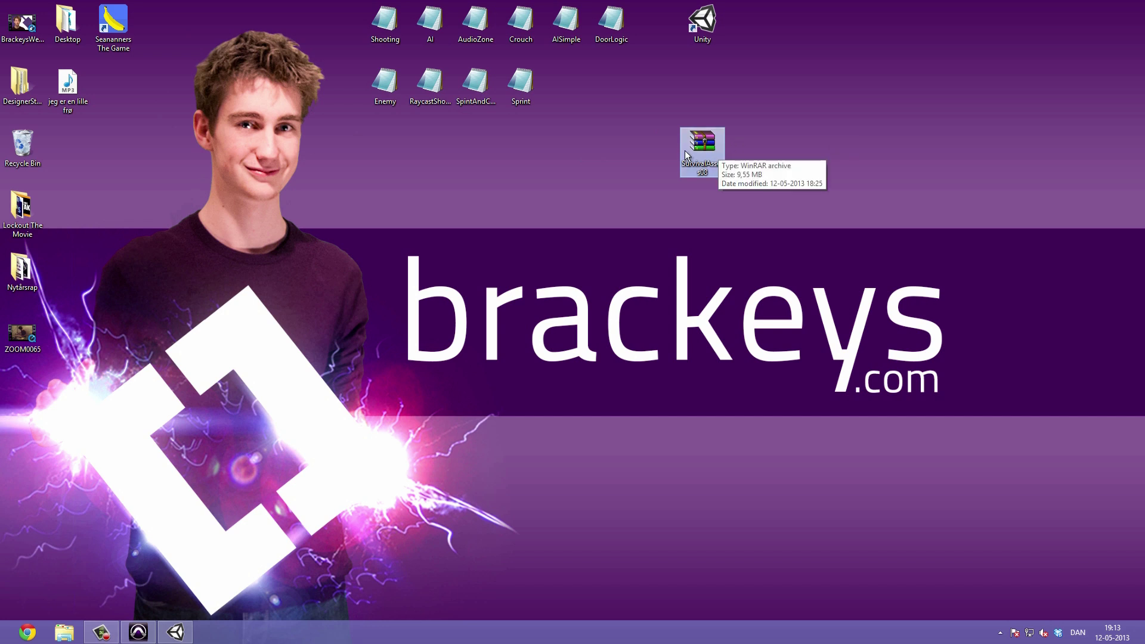
{"action": "left_click_drag", "start_coordinate": [660, 113], "coordinate": [782, 203]}
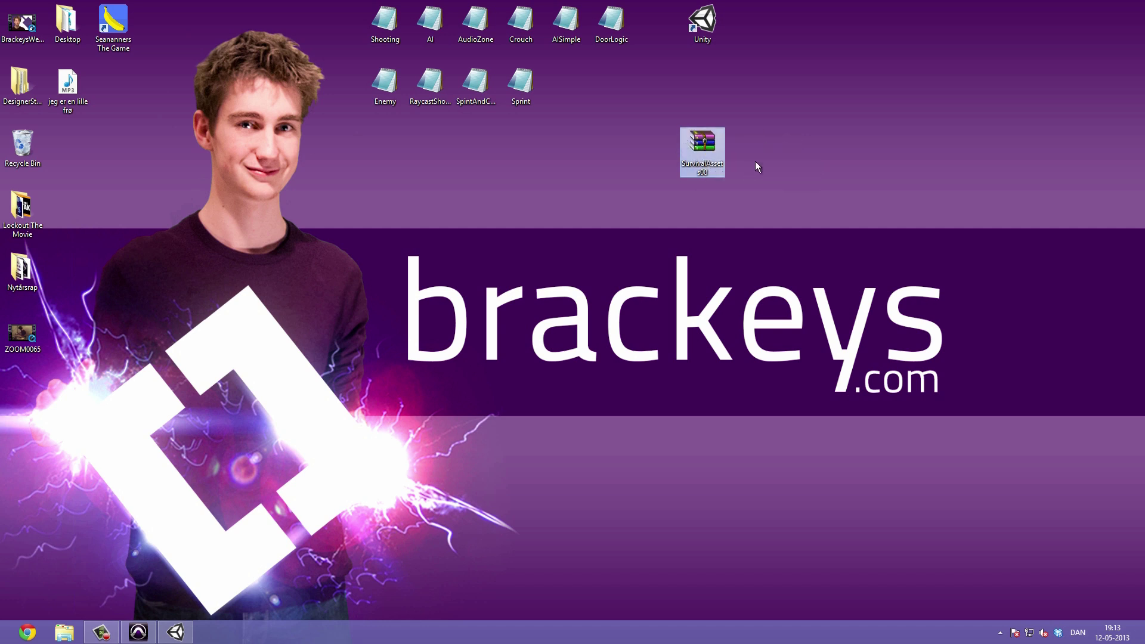
{"action": "left_click", "coordinate": [756, 167]}
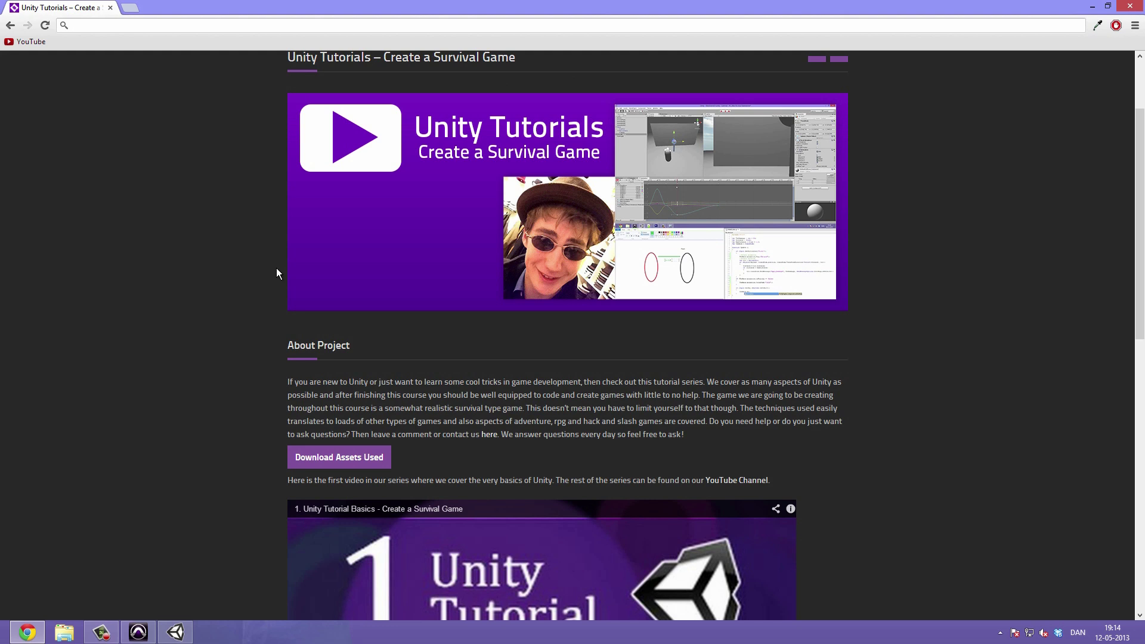
Search Google for winrar, open the RARLAB WinRAR homepage, then close Chrome.
{"action": "type", "text": "winrar"}
{"action": "key", "text": "Return"}
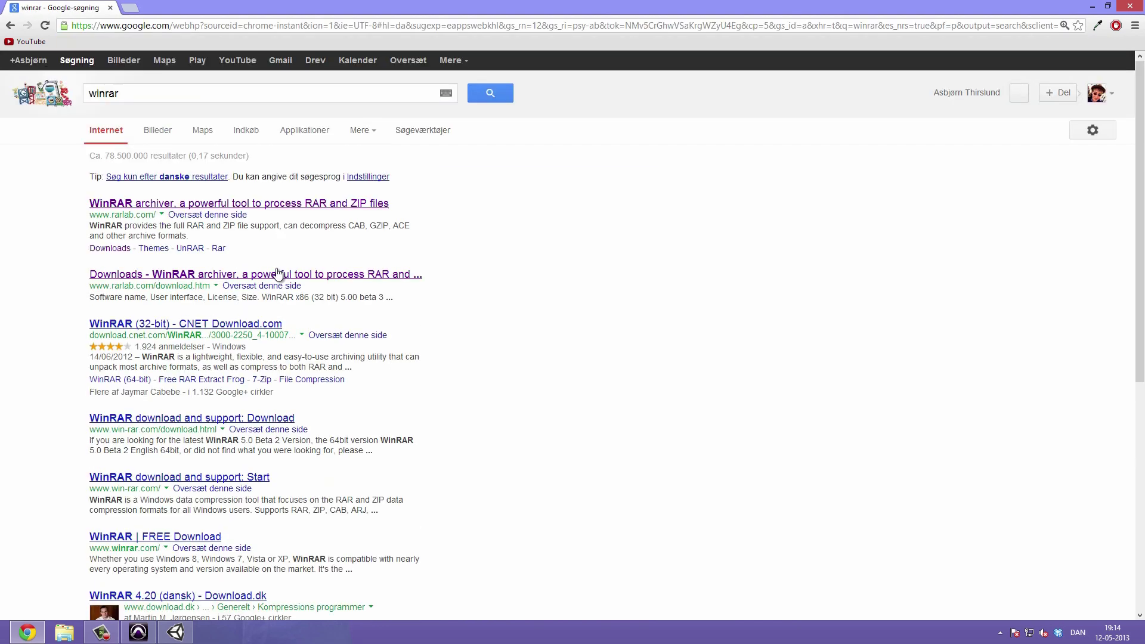
{"action": "left_click", "coordinate": [158, 213]}
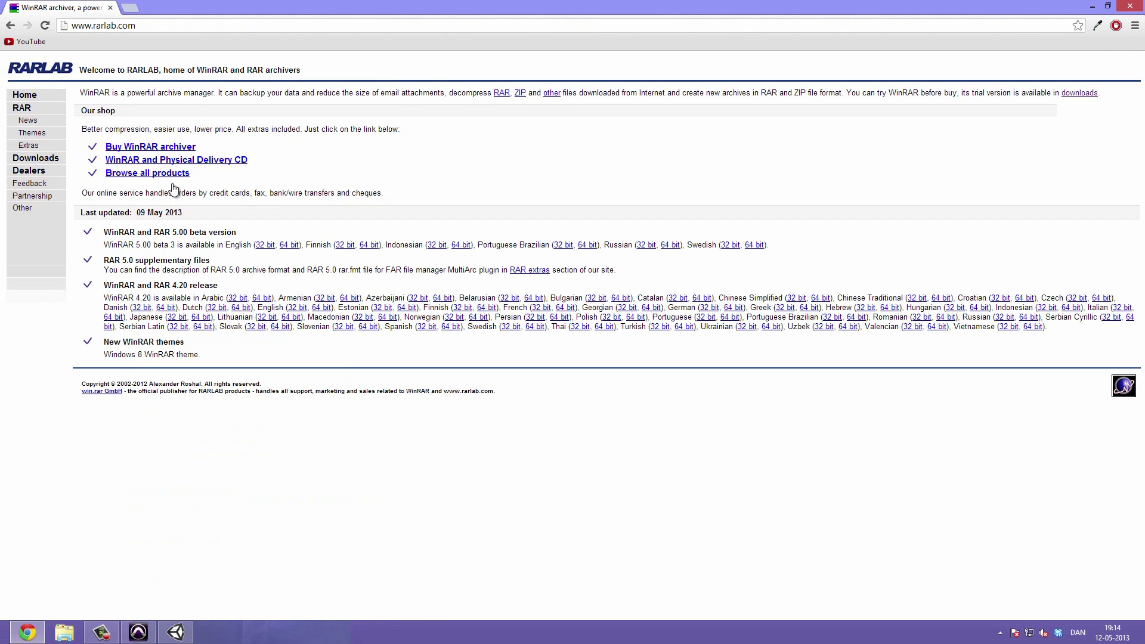
{"action": "left_click", "coordinate": [1122, 6]}
Extract the SurvivalAssets08 archive into a SurvivalAssets08 folder placed beside it on the desktop.
{"action": "left_click_drag", "start_coordinate": [674, 117], "coordinate": [742, 191]}
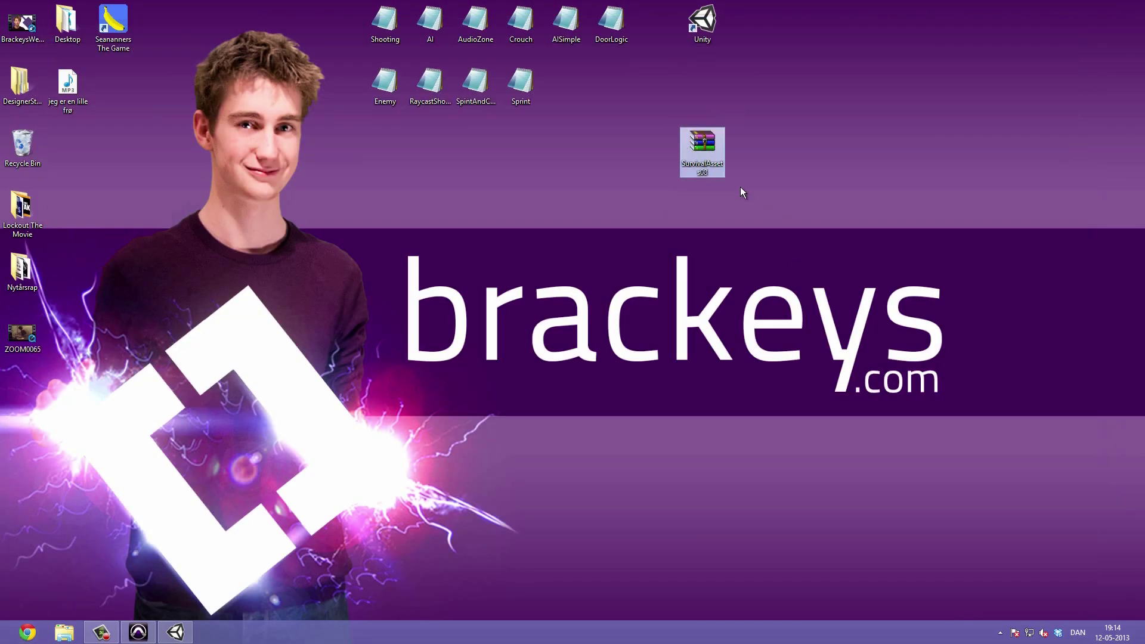
{"action": "left_click", "coordinate": [733, 234]}
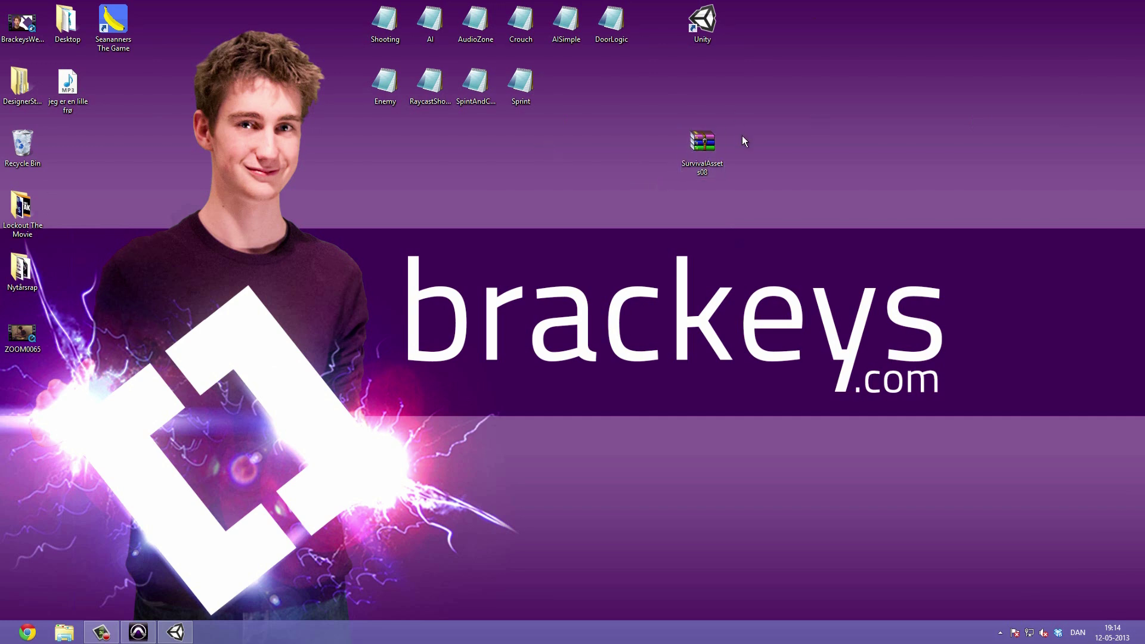
{"action": "right_click", "coordinate": [702, 148]}
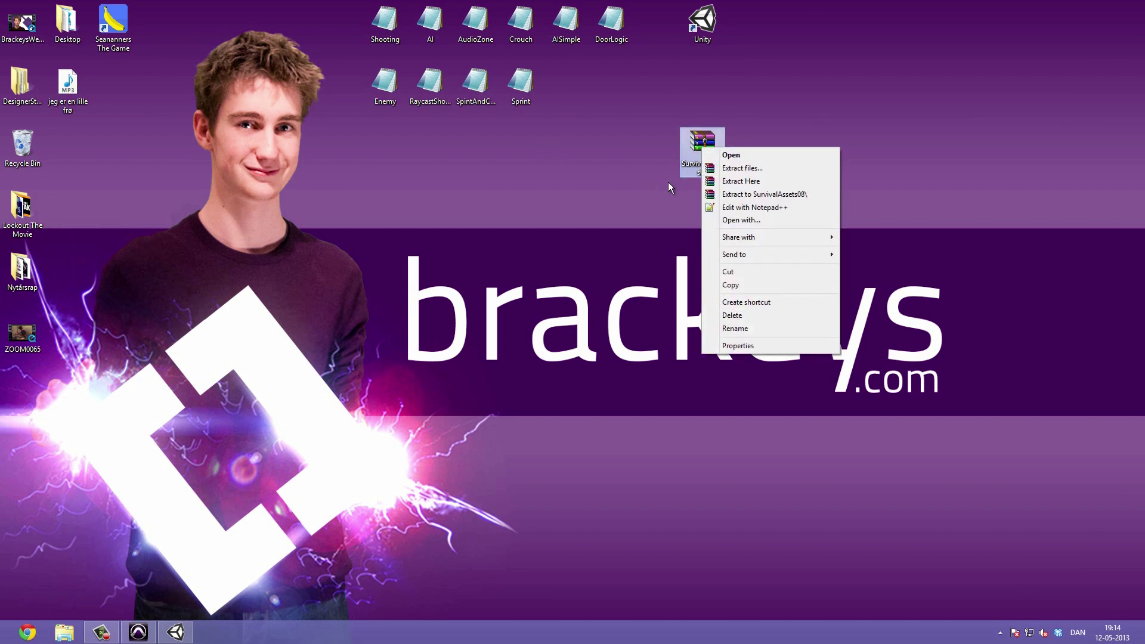
{"action": "left_click", "coordinate": [807, 197]}
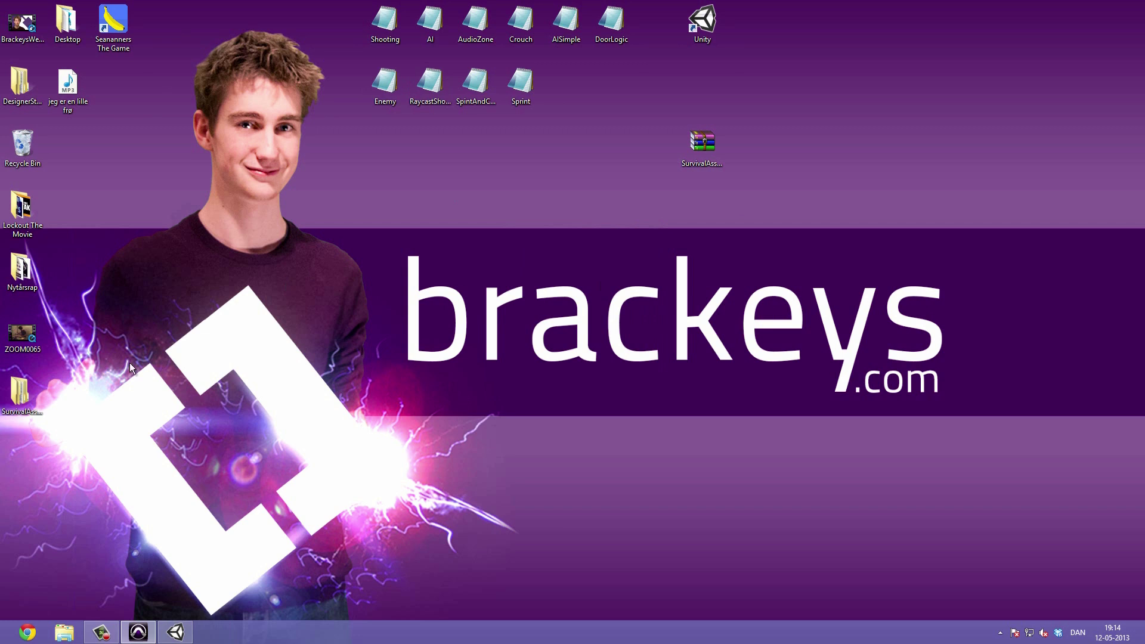
{"action": "left_click_drag", "start_coordinate": [19, 393], "coordinate": [759, 174]}
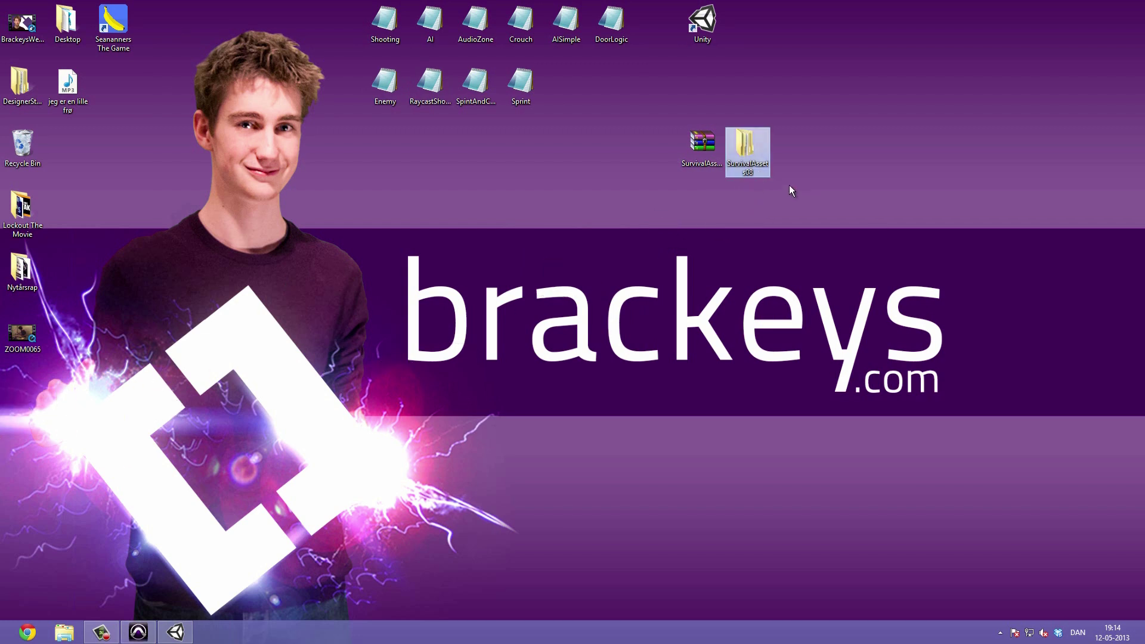
{"action": "left_click", "coordinate": [790, 186]}
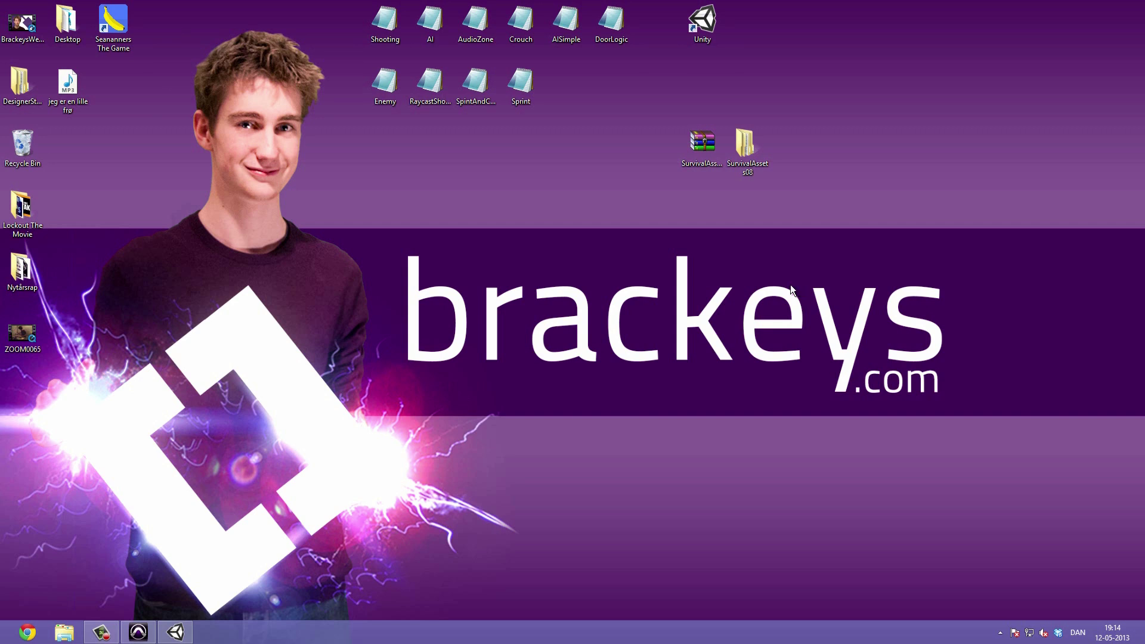
Open SurvivalAssets08 > SurvivalAssets in Explorer and resize the window.
{"action": "double_click", "coordinate": [751, 134]}
{"action": "left_click_drag", "start_coordinate": [738, 5], "coordinate": [605, 46]}
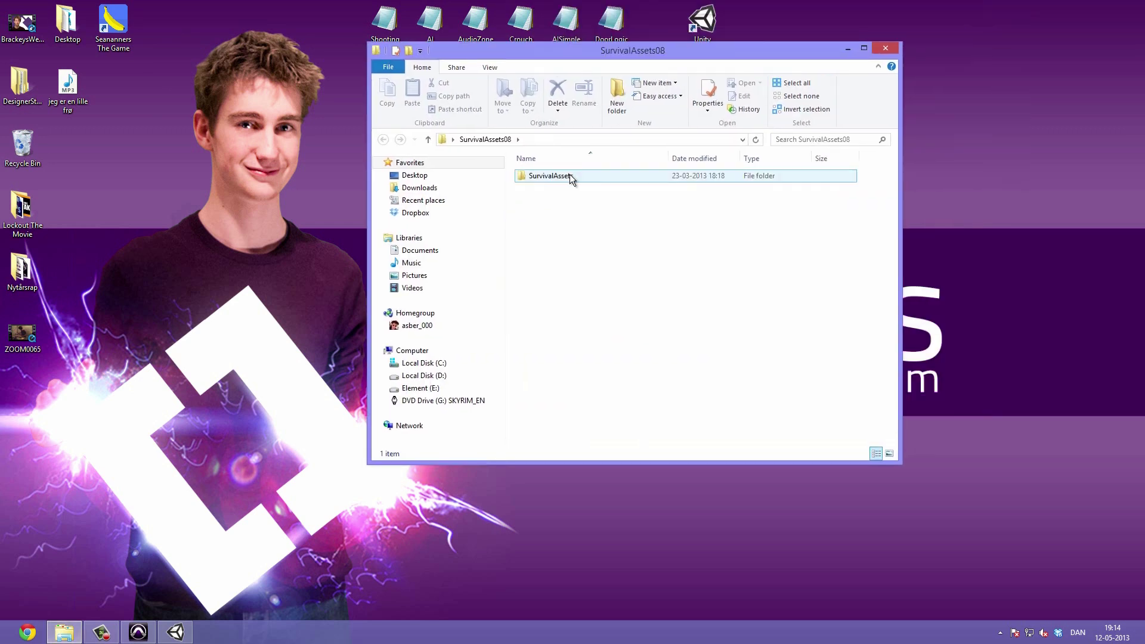
{"action": "double_click", "coordinate": [559, 176]}
{"action": "key", "text": "BackSpace"}
{"action": "key", "text": "Return"}
{"action": "left_click_drag", "start_coordinate": [440, 43], "coordinate": [440, 100]}
{"action": "left_click_drag", "start_coordinate": [564, 110], "coordinate": [313, 109]}
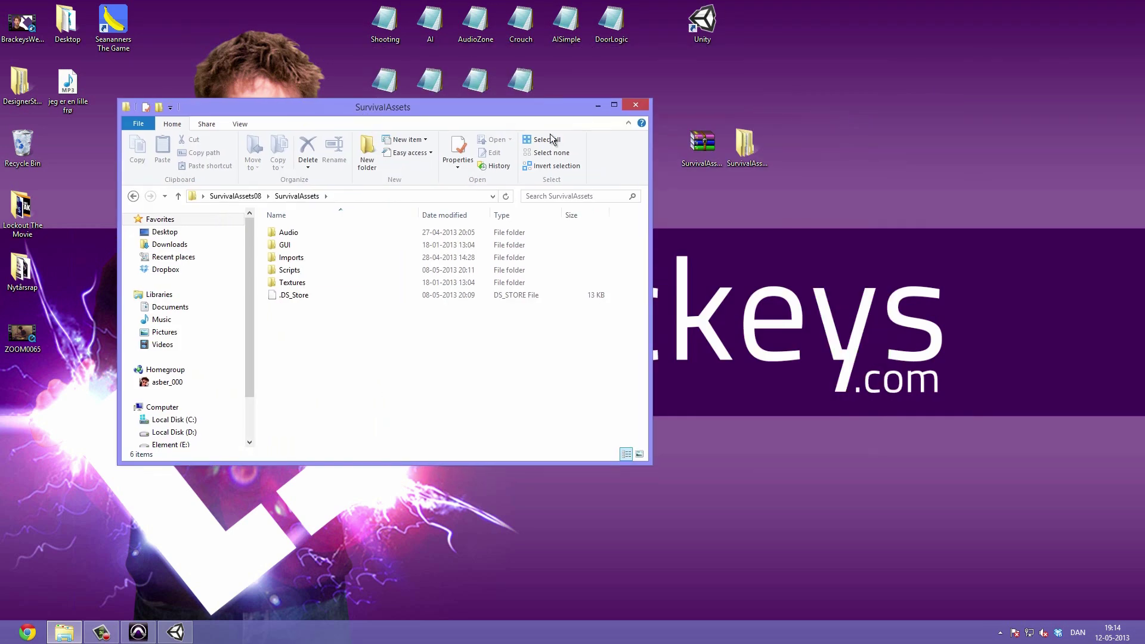
{"action": "right_click", "coordinate": [686, 141]}
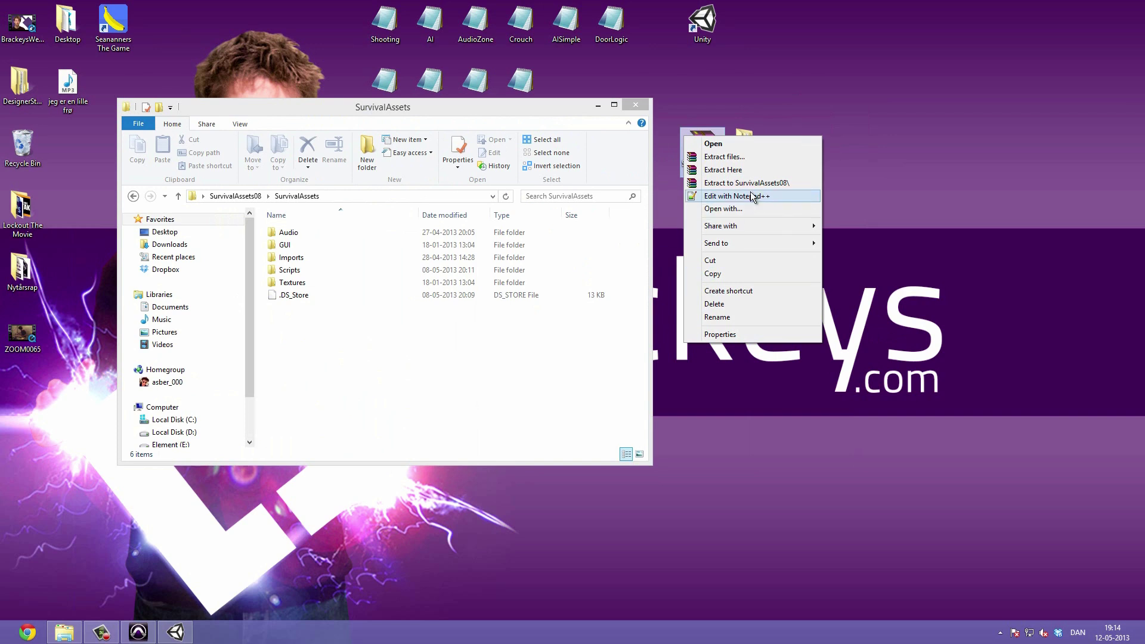
{"action": "left_click", "coordinate": [498, 353]}
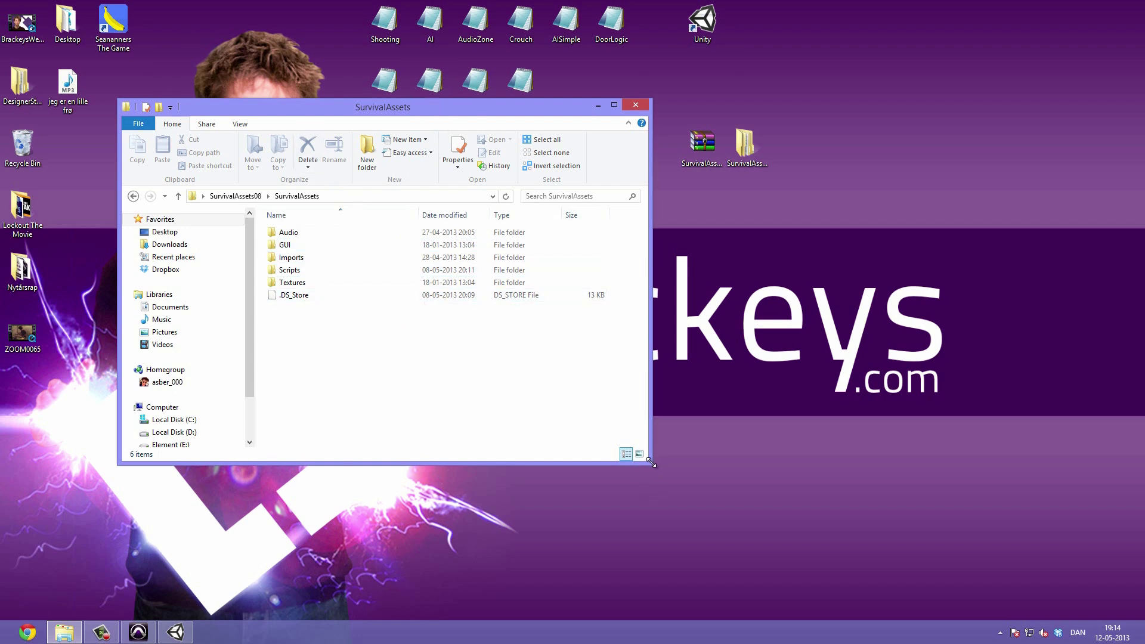
{"action": "left_click_drag", "start_coordinate": [653, 464], "coordinate": [818, 439]}
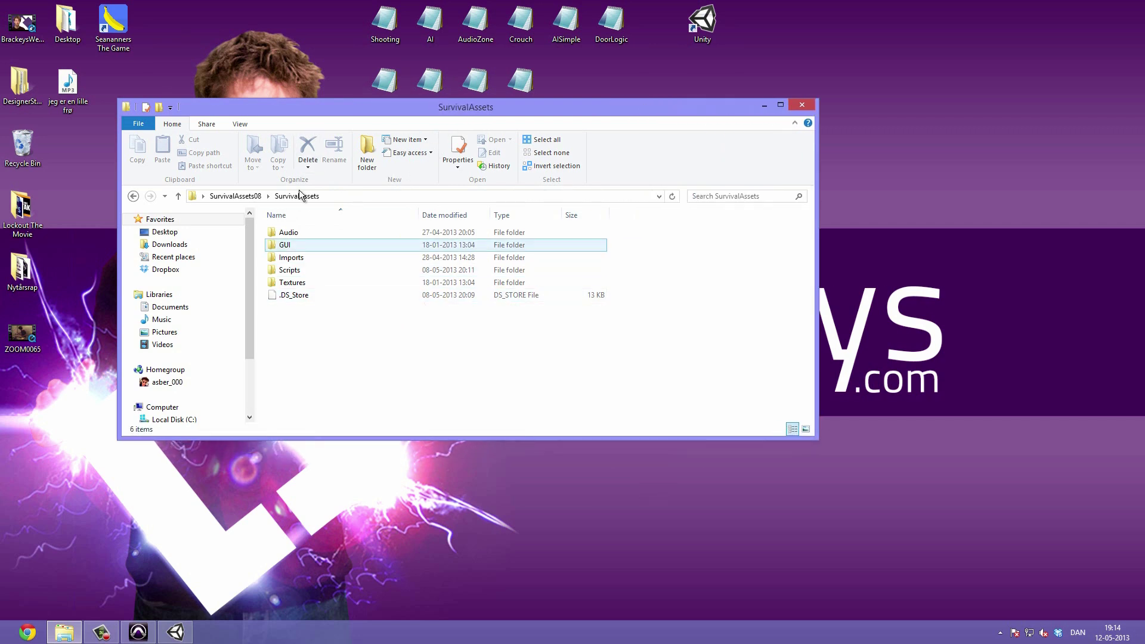
Browse the Audio tracks and the GUI Crosshair image in SurvivalAssets.
{"action": "double_click", "coordinate": [361, 230]}
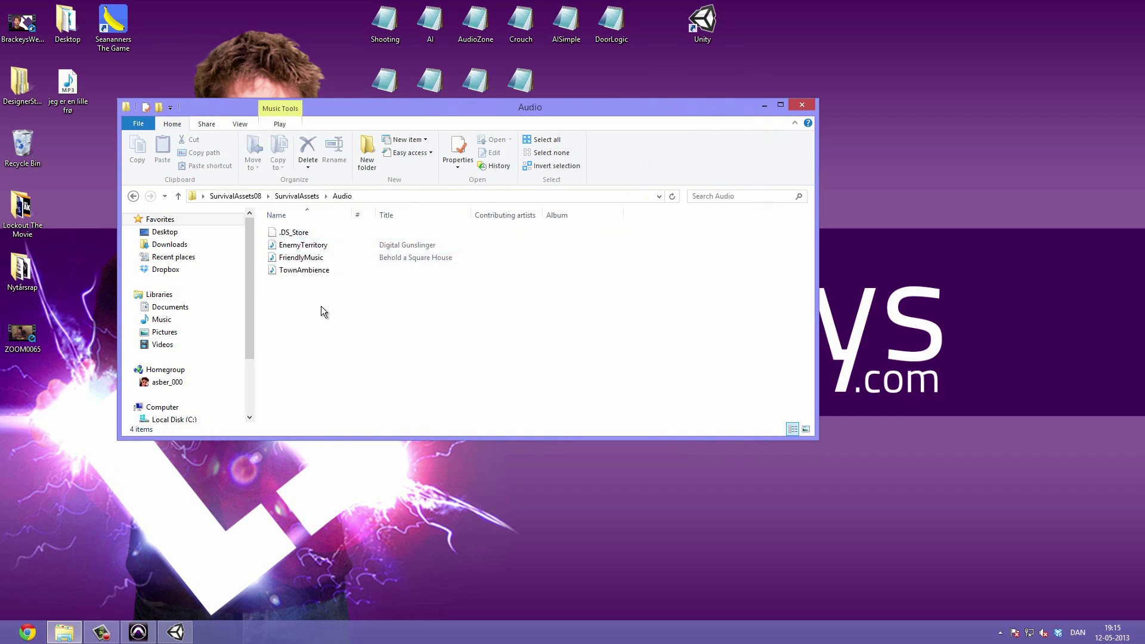
{"action": "left_click", "coordinate": [353, 246]}
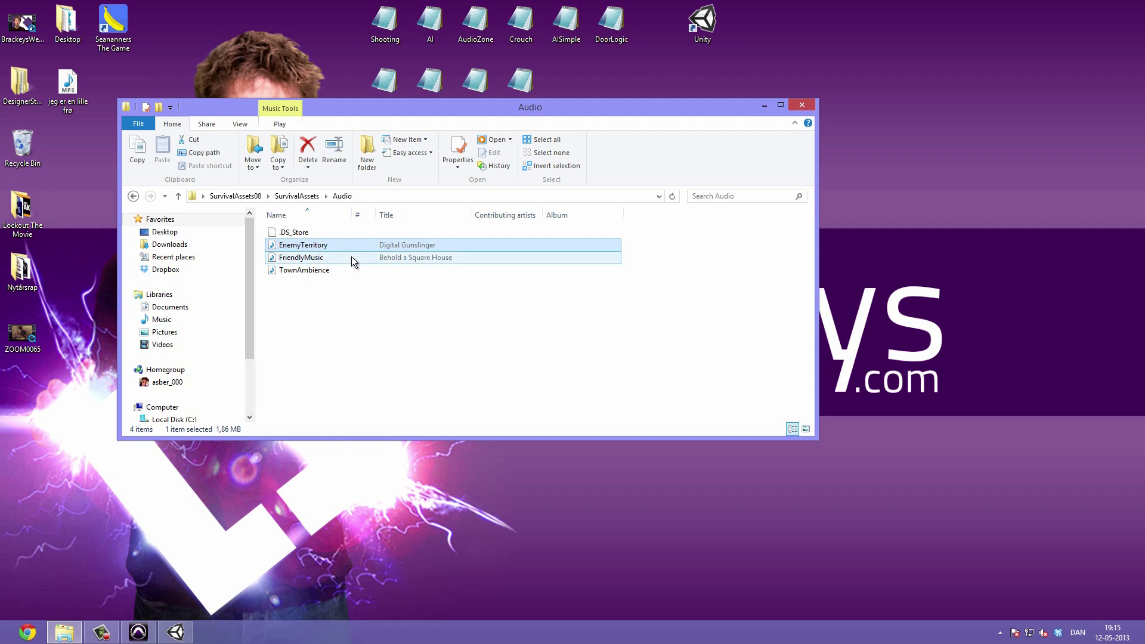
{"action": "left_click", "coordinate": [347, 260]}
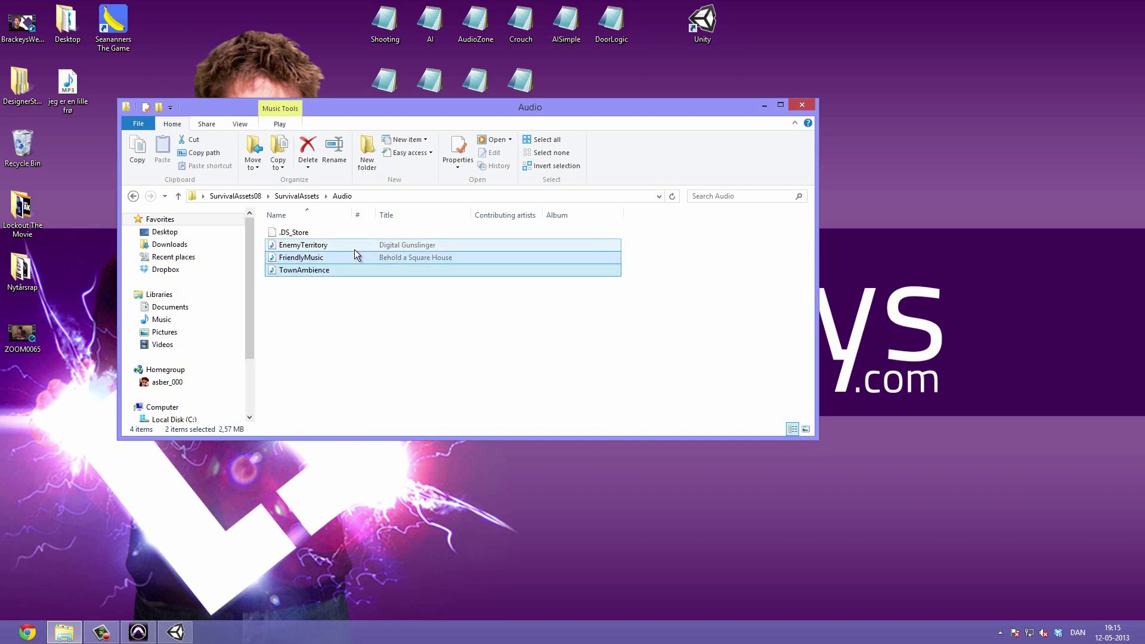
{"action": "left_click", "coordinate": [353, 270]}
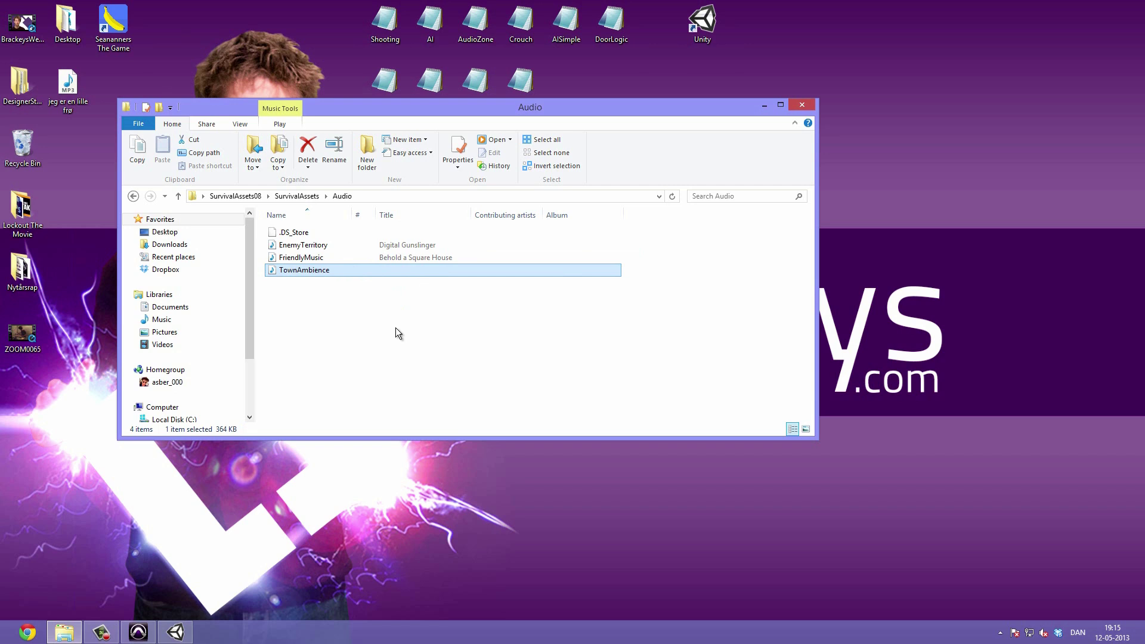
{"action": "key", "text": "BackSpace"}
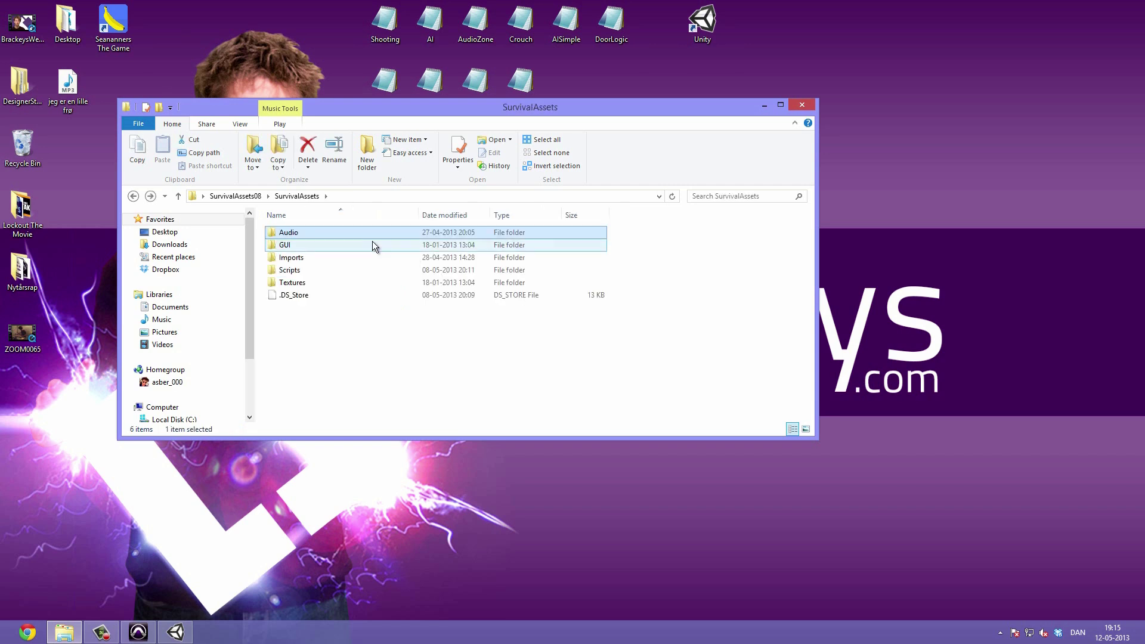
{"action": "double_click", "coordinate": [354, 243]}
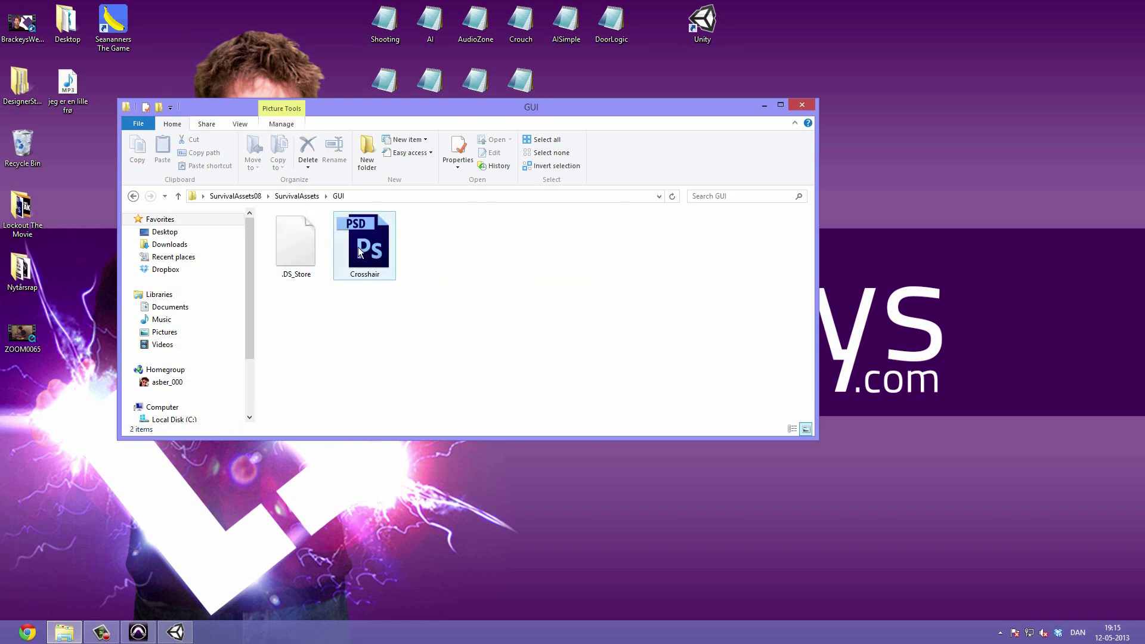
{"action": "left_click", "coordinate": [367, 259]}
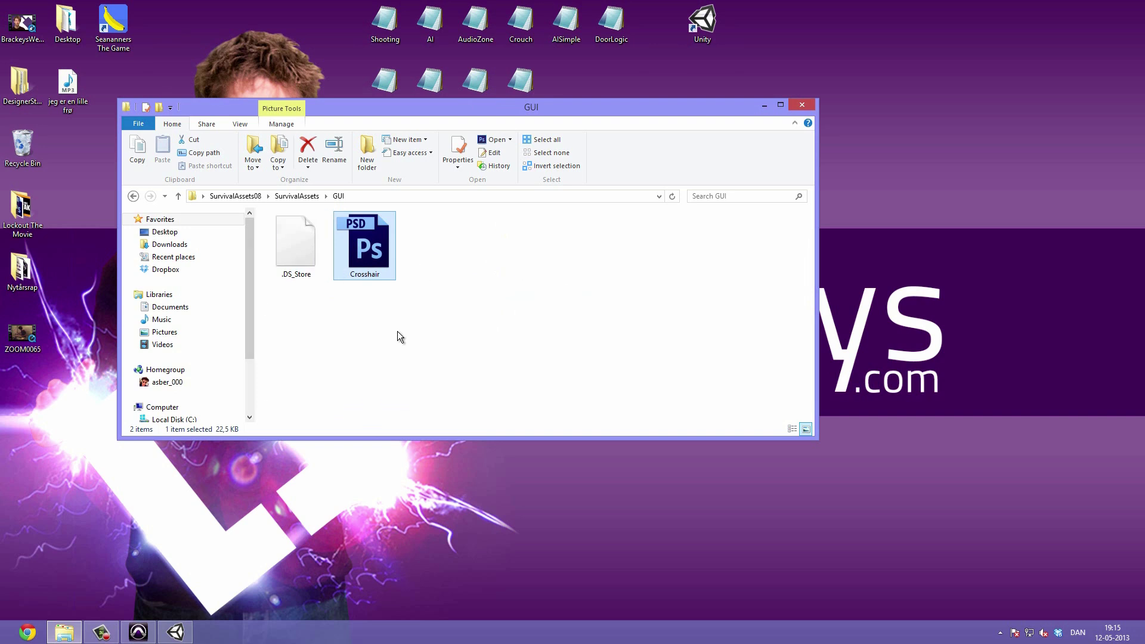
{"action": "key", "text": "BackSpace"}
Open the Imports folder and select the sword, UV and four door textures.
{"action": "double_click", "coordinate": [327, 260]}
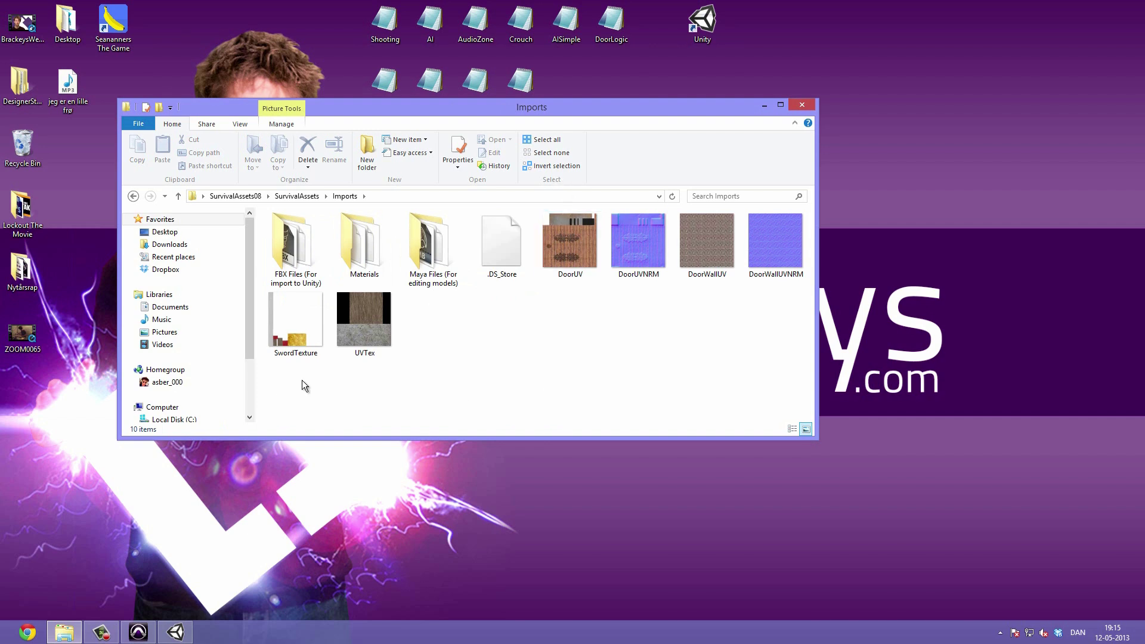
{"action": "left_click_drag", "start_coordinate": [309, 381], "coordinate": [415, 296]}
{"action": "left_click_drag", "start_coordinate": [562, 308], "coordinate": [833, 235]}
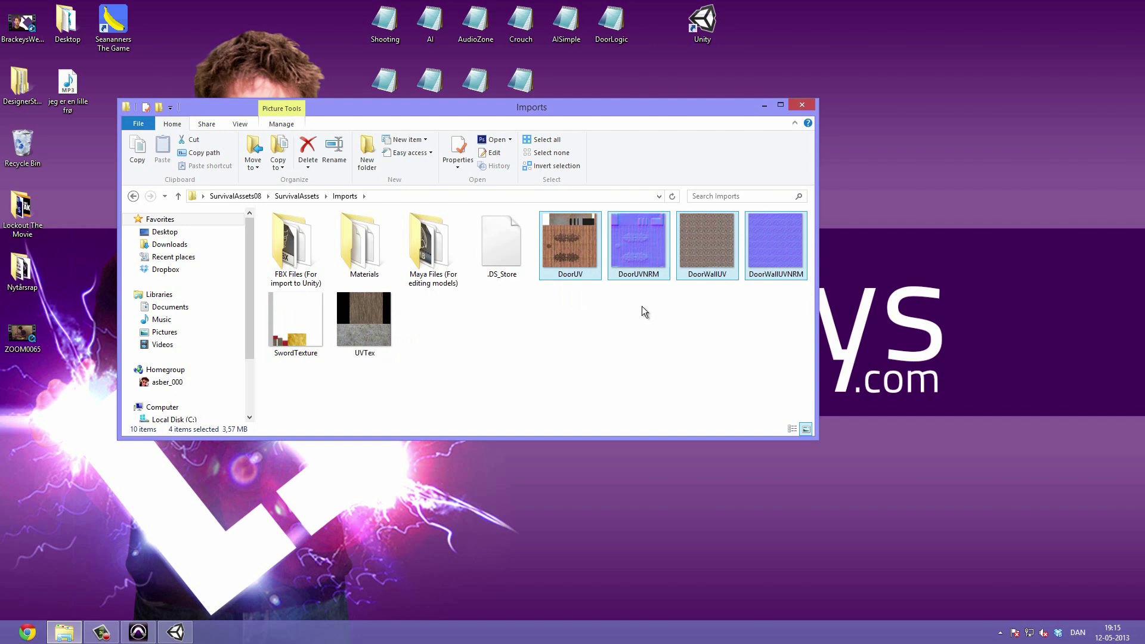
Look through the material files in the Imports Materials folder.
{"action": "left_click", "coordinate": [634, 324]}
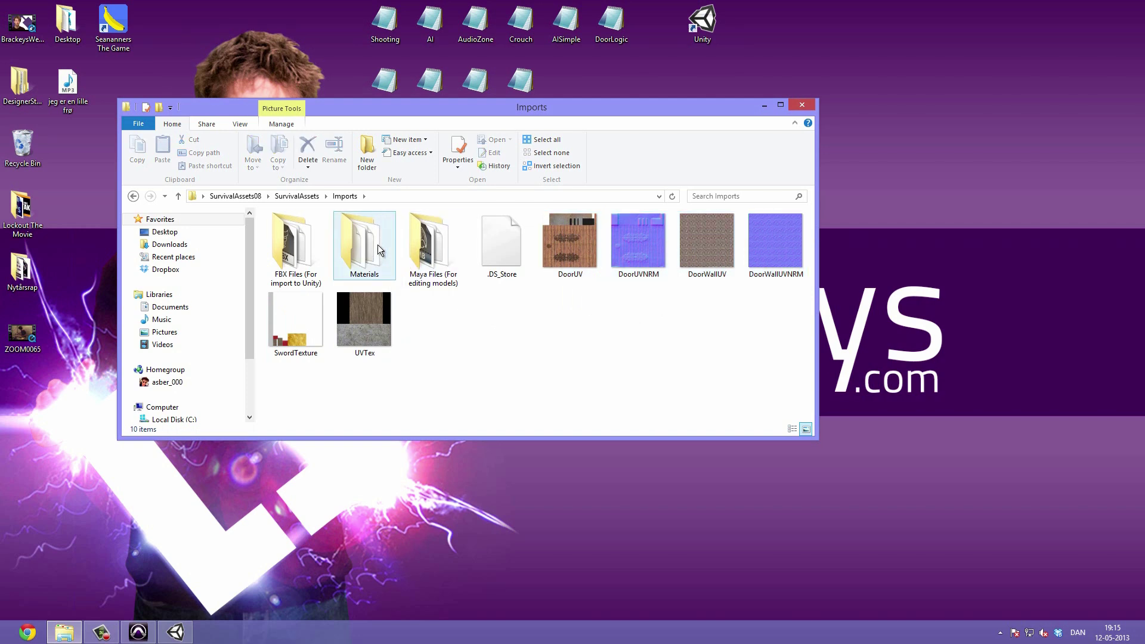
{"action": "double_click", "coordinate": [378, 244]}
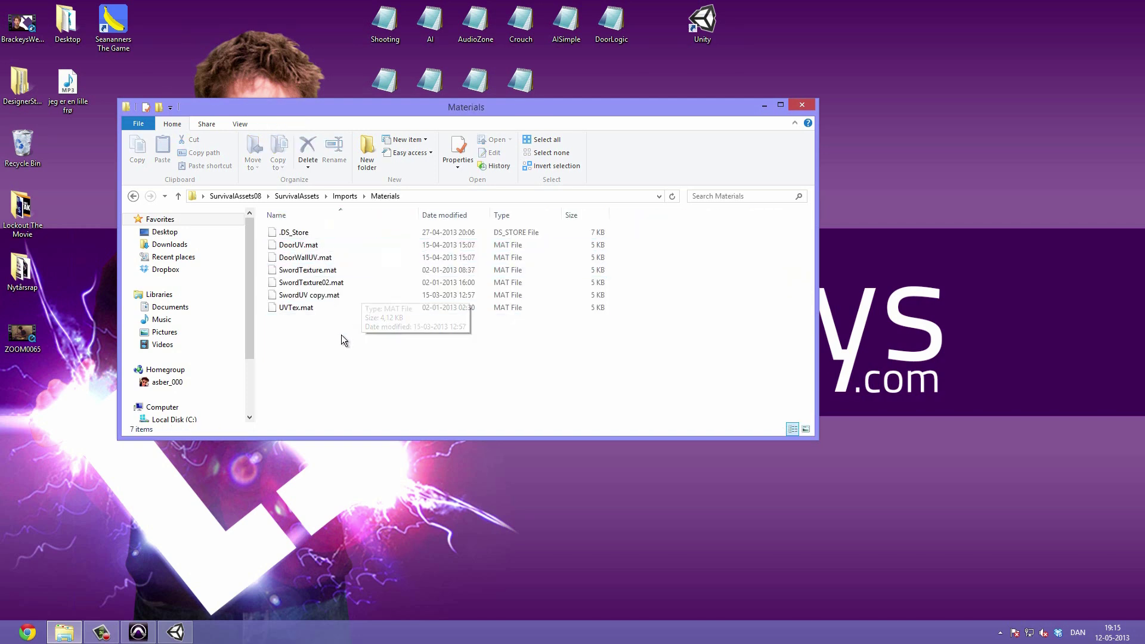
{"action": "left_click_drag", "start_coordinate": [341, 335], "coordinate": [404, 183]}
{"action": "left_click", "coordinate": [356, 372]}
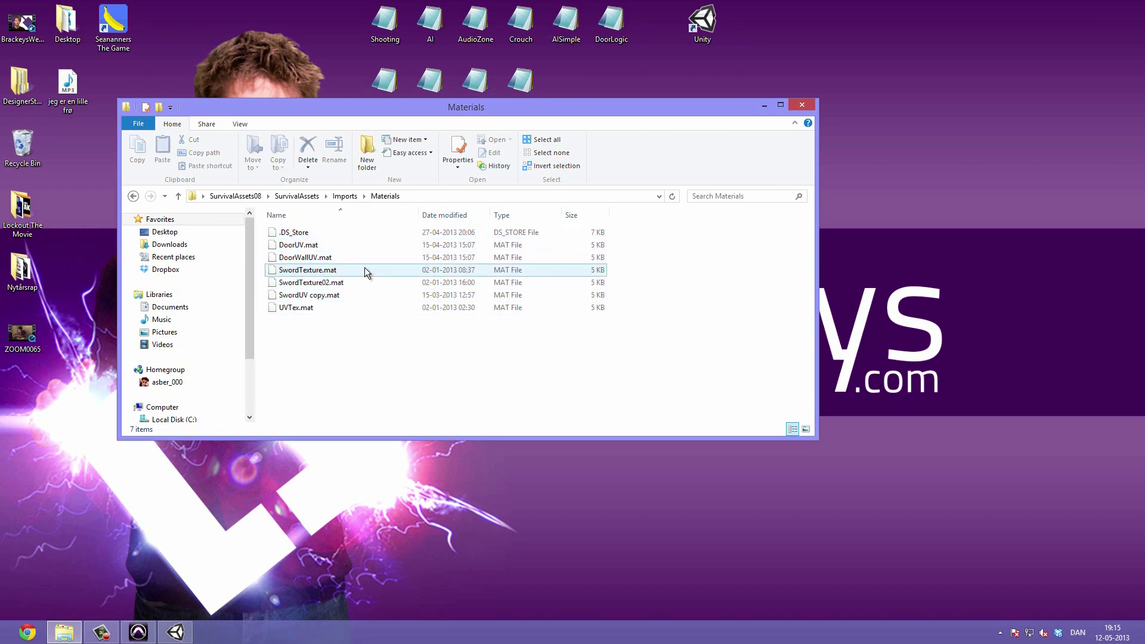
{"action": "key", "text": "BackSpace"}
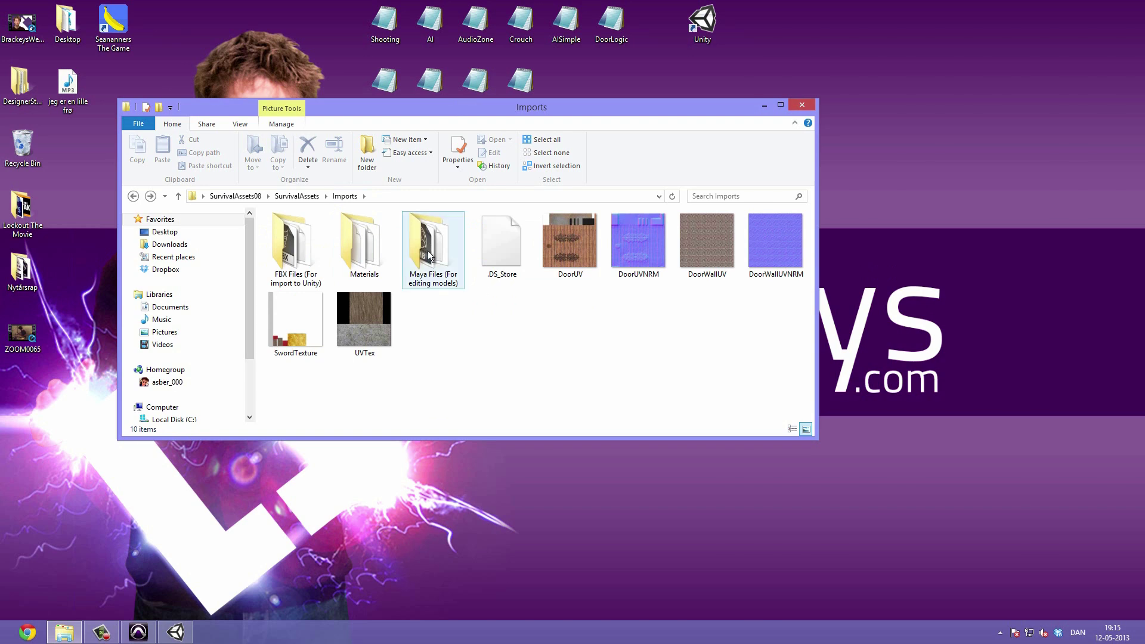
Inspect the FBX Files and Maya Files folders, then go up to SurvivalAssets.
{"action": "left_click", "coordinate": [309, 239]}
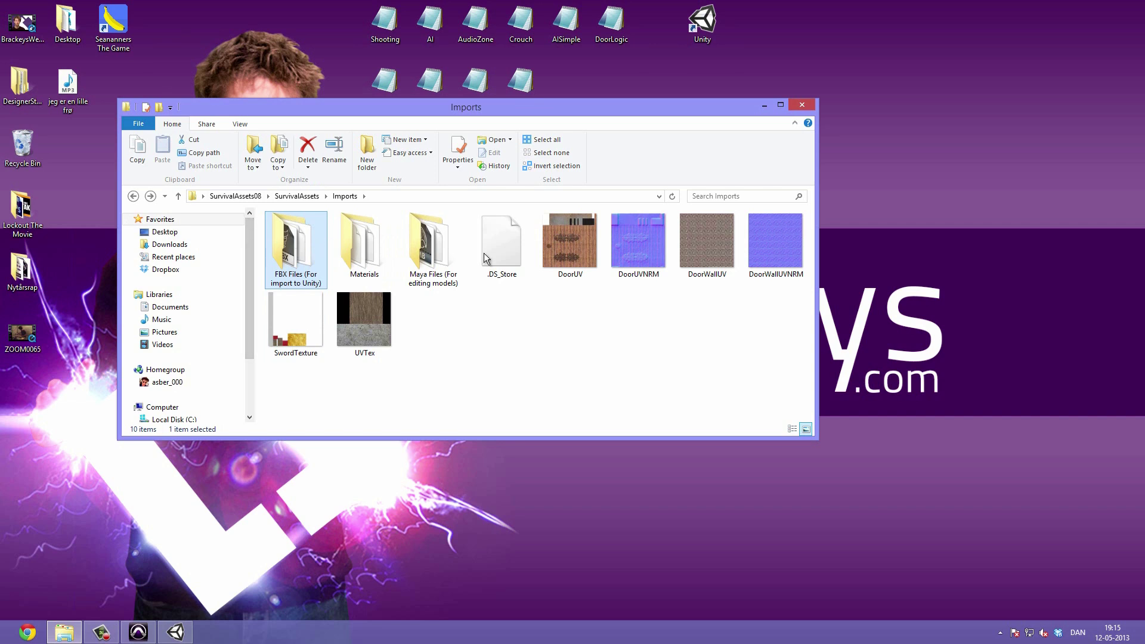
{"action": "left_click", "coordinate": [481, 347]}
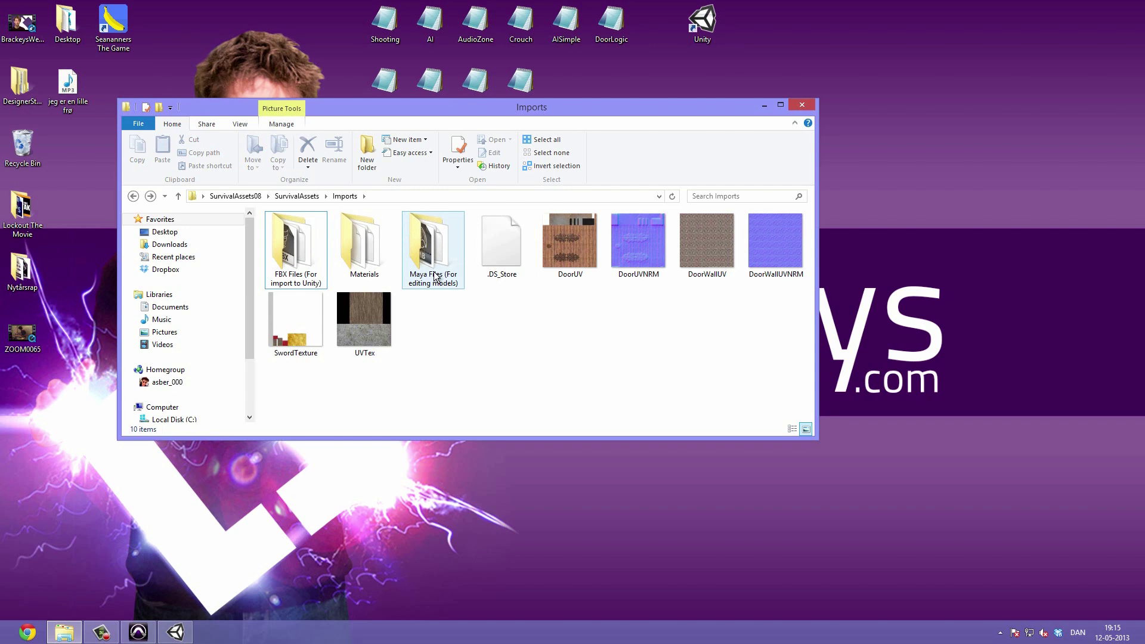
{"action": "double_click", "coordinate": [418, 237]}
{"action": "left_click_drag", "start_coordinate": [294, 306], "coordinate": [375, 297]}
{"action": "key", "text": "BackSpace"}
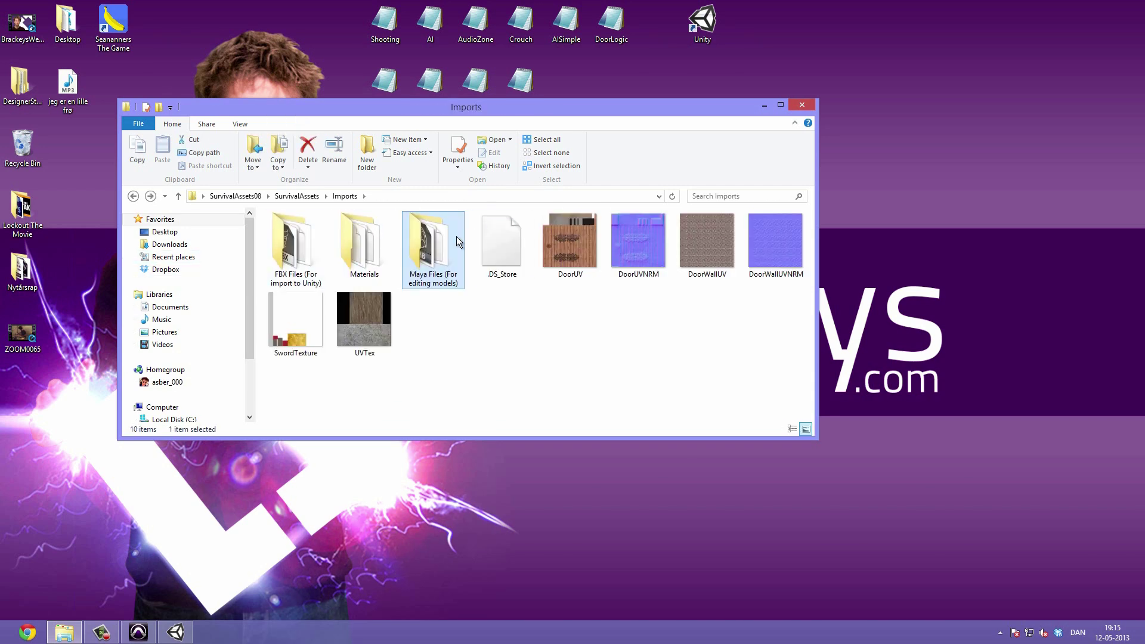
{"action": "left_click", "coordinate": [559, 365]}
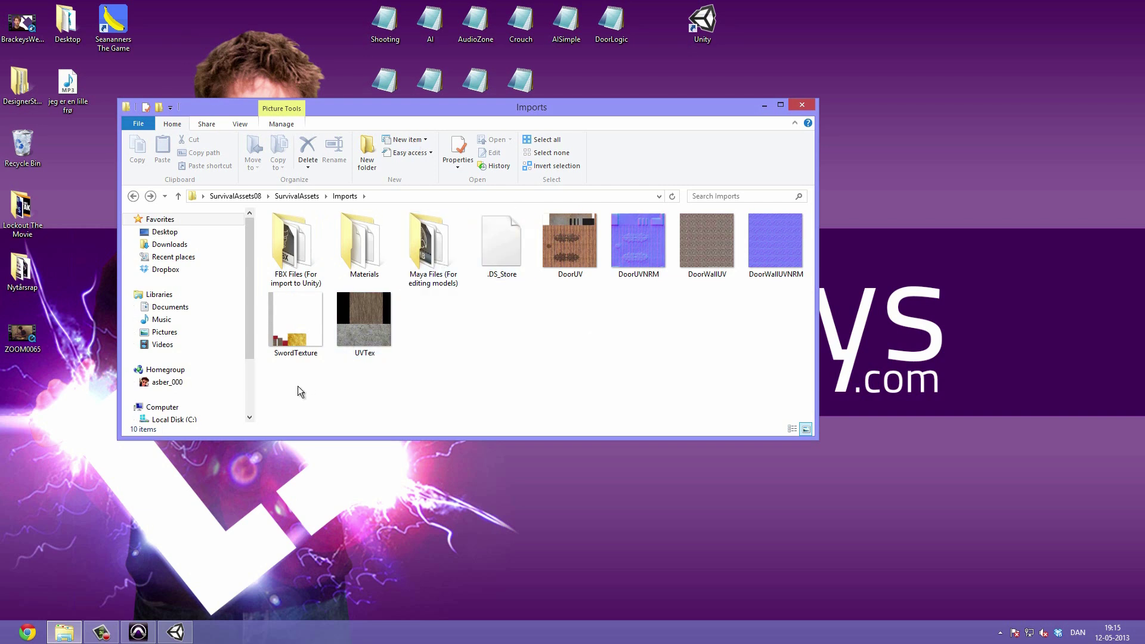
{"action": "left_click", "coordinate": [133, 197]}
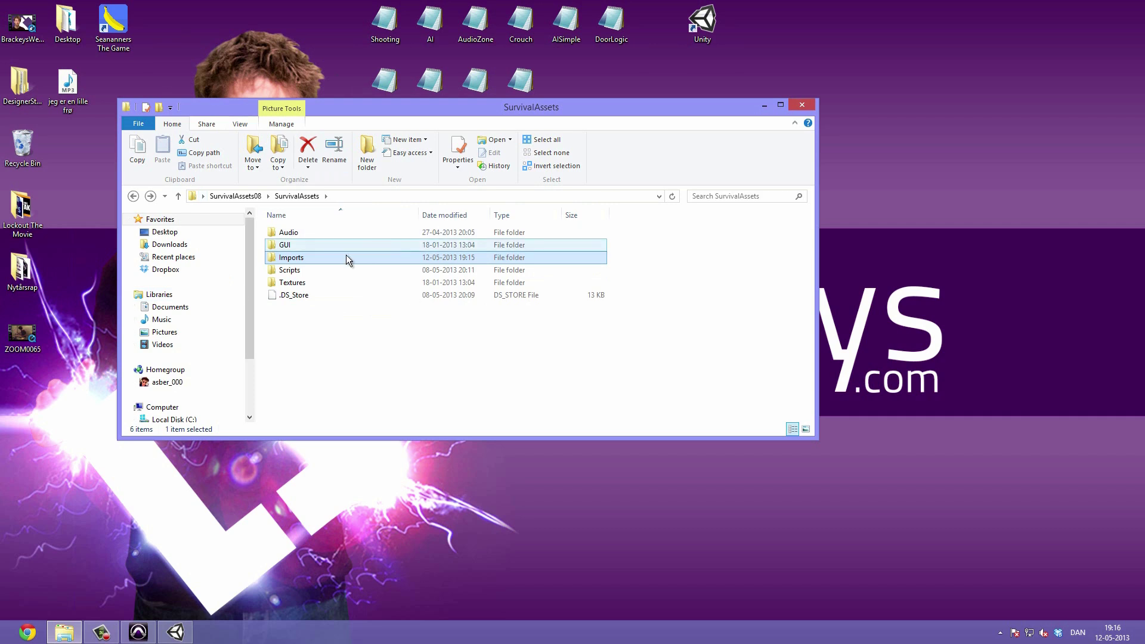
{"action": "double_click", "coordinate": [306, 269]}
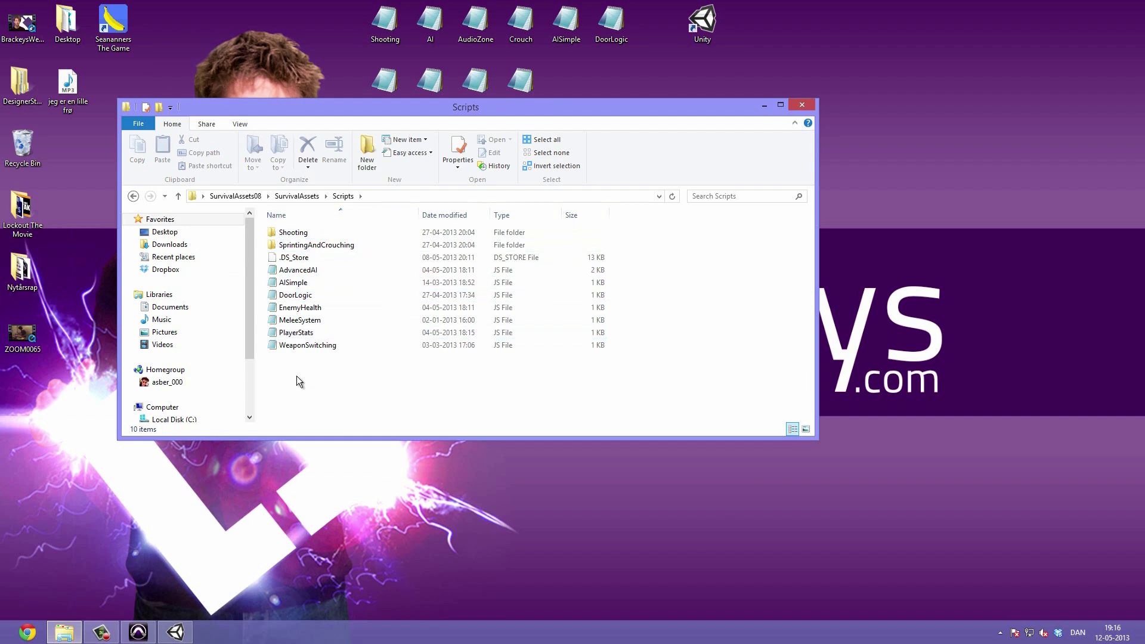
{"action": "key", "text": "BackSpace"}
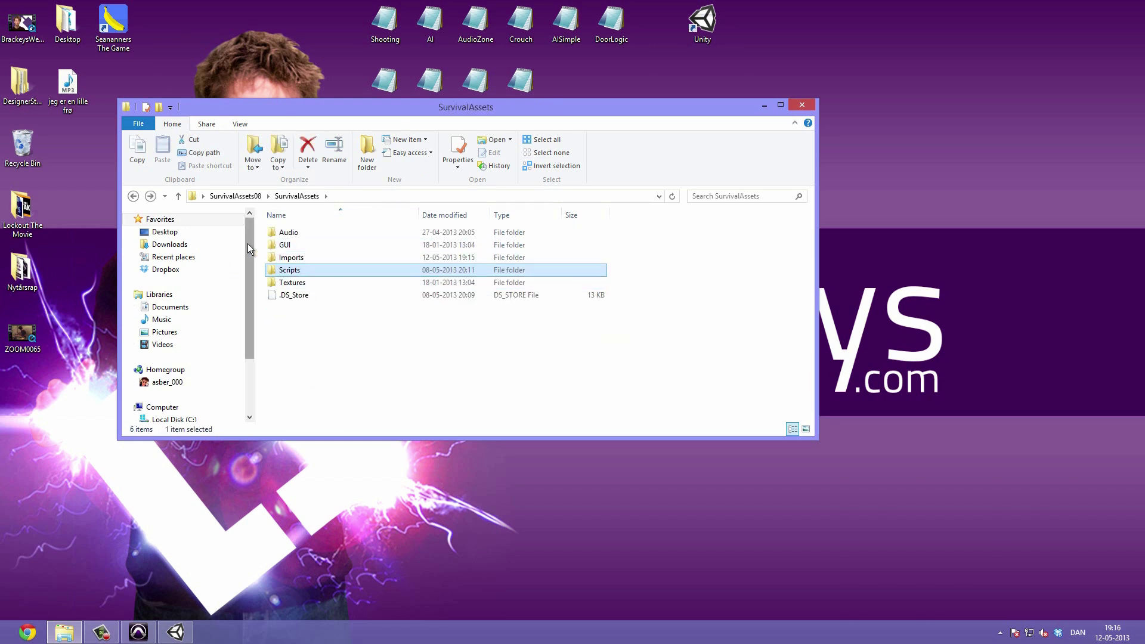
{"action": "double_click", "coordinate": [334, 281]}
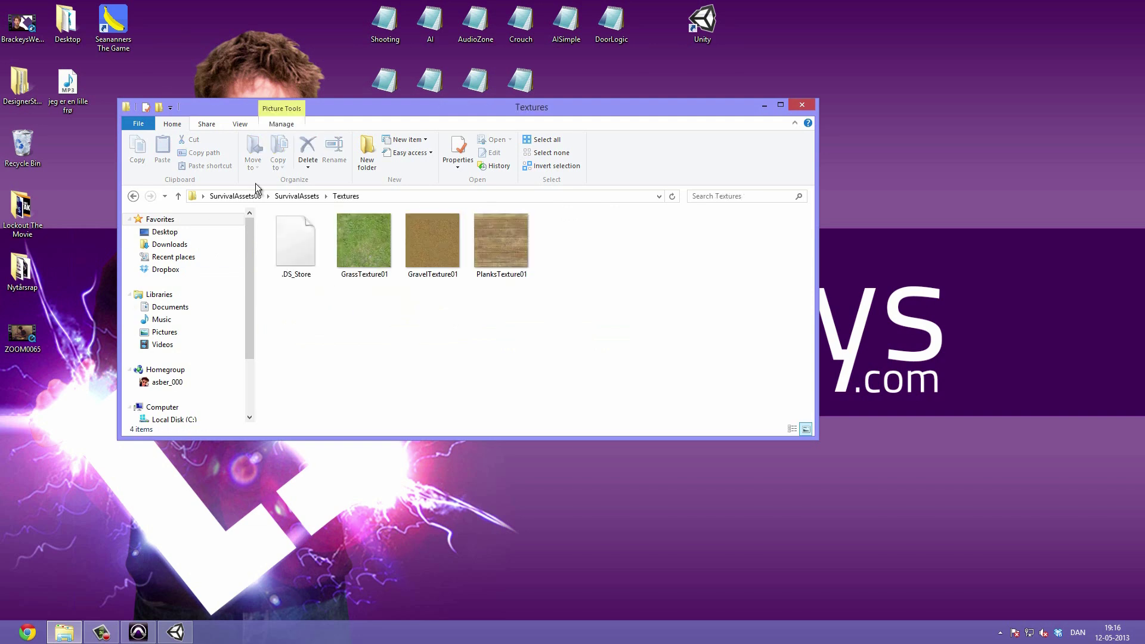
{"action": "key", "text": "ctrl+a"}
{"action": "key", "text": "Delete"}
{"action": "key", "text": "BackSpace"}
{"action": "left_click", "coordinate": [363, 269]}
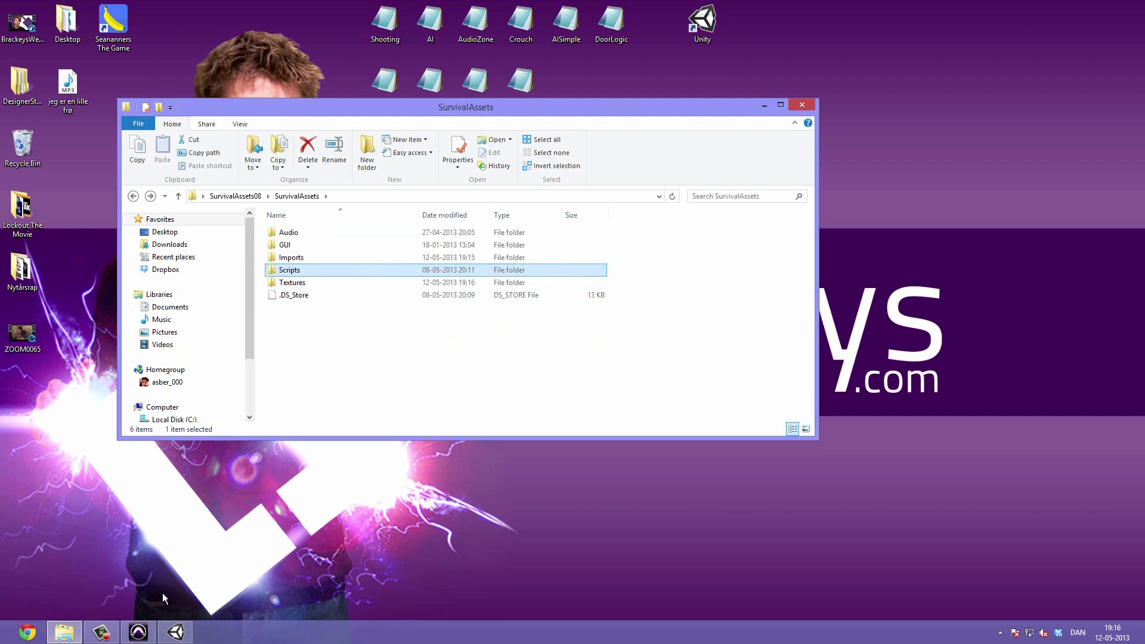
Drag Crosshair.psd from the SurvivalAssets GUI folder into Unity's Assets.
{"action": "left_click", "coordinate": [169, 639]}
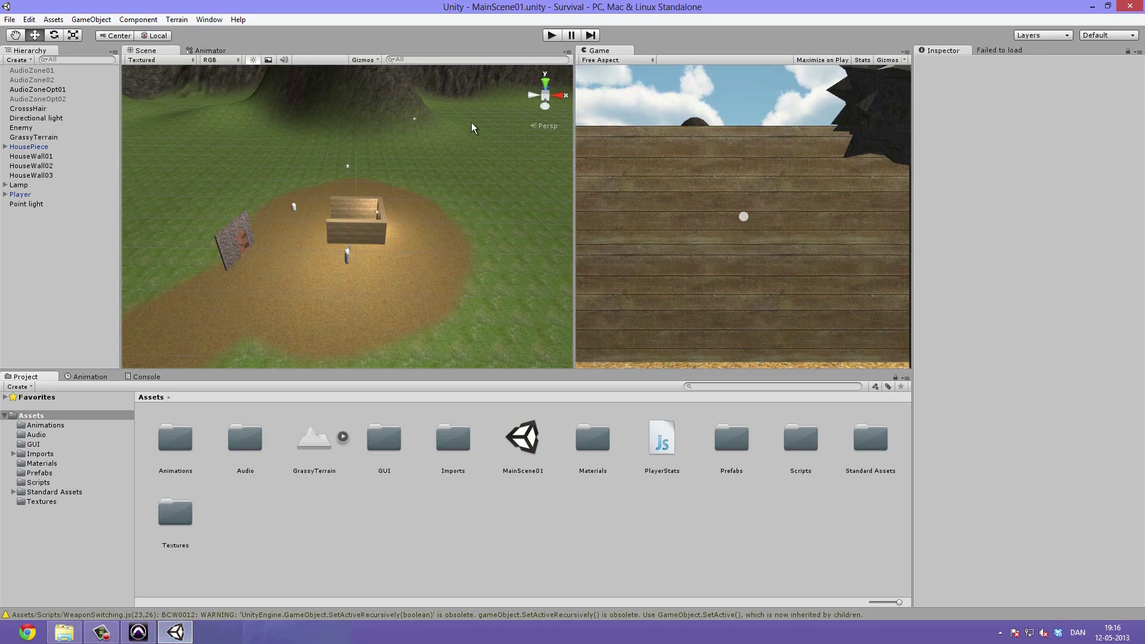
{"action": "left_click_drag", "start_coordinate": [421, 192], "coordinate": [352, 209], "text": "alt"}
{"action": "left_click", "coordinate": [65, 632]}
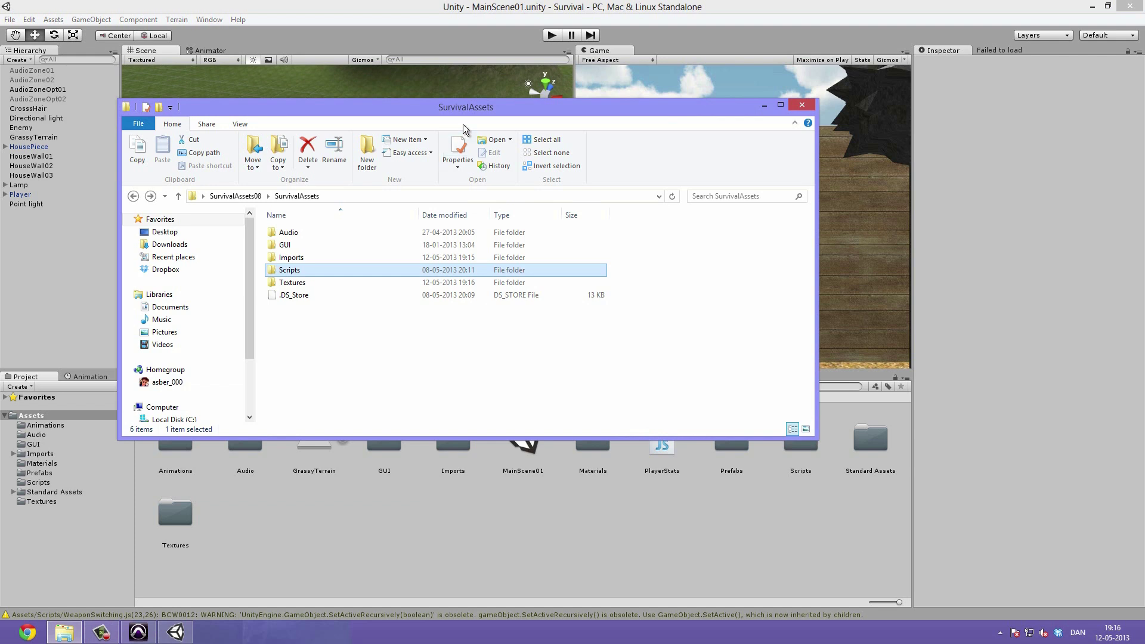
{"action": "left_click_drag", "start_coordinate": [463, 108], "coordinate": [718, 75]}
{"action": "left_click", "coordinate": [567, 250], "text": "ctrl"}
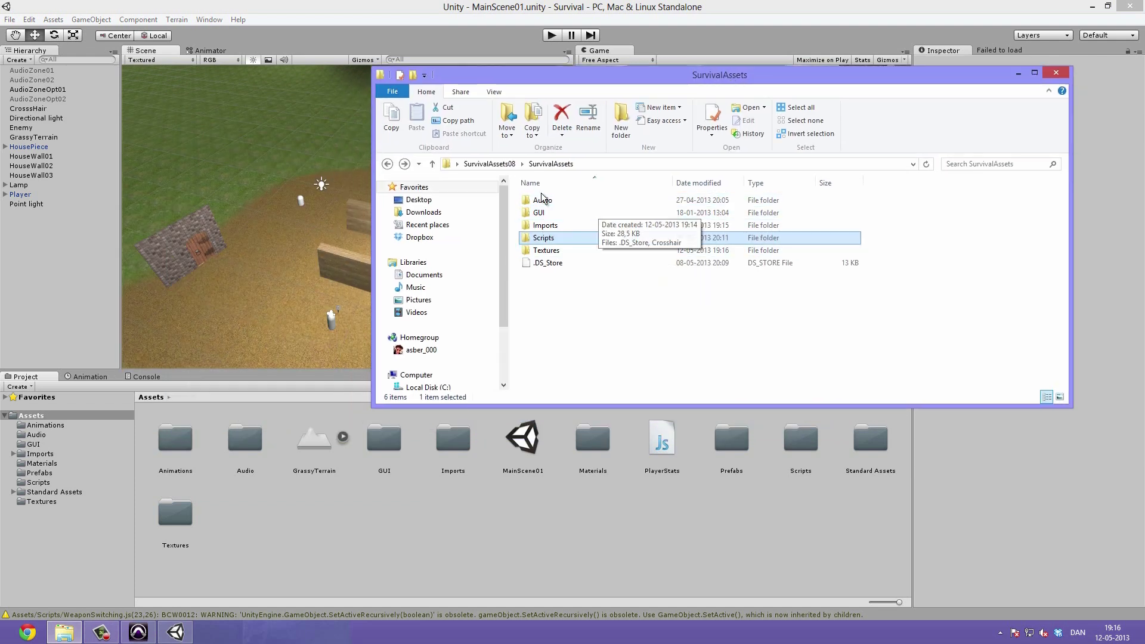
{"action": "double_click", "coordinate": [604, 212]}
{"action": "left_click", "coordinate": [635, 235]}
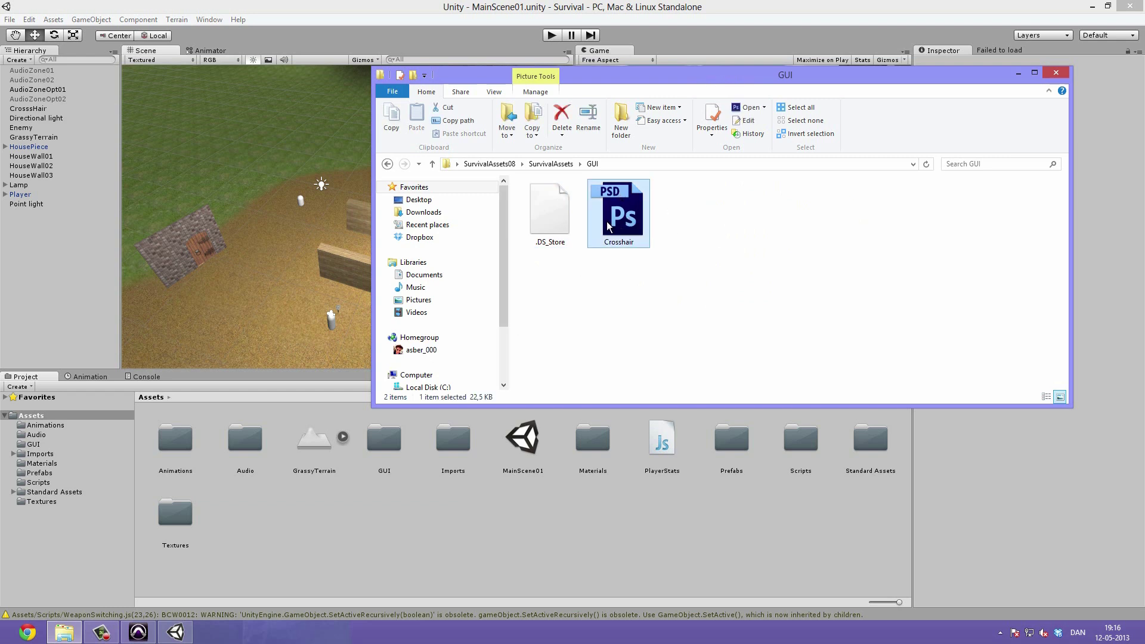
{"action": "left_click_drag", "start_coordinate": [607, 221], "coordinate": [359, 544]}
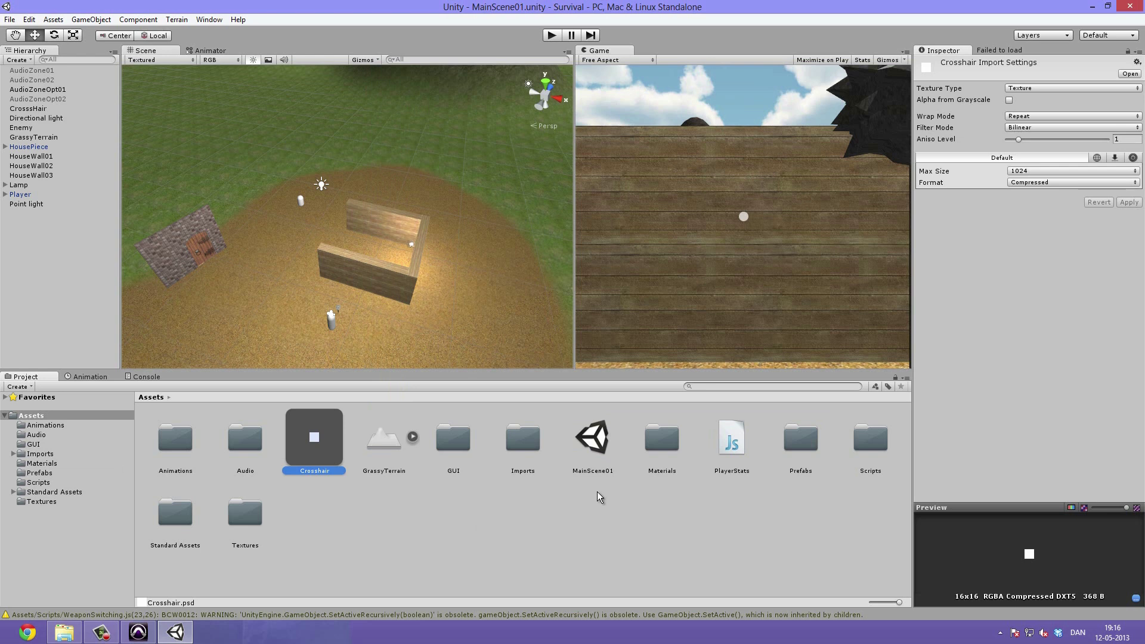
Set the Crosshair texture type to GUI and apply it.
{"action": "left_click", "coordinate": [1022, 89]}
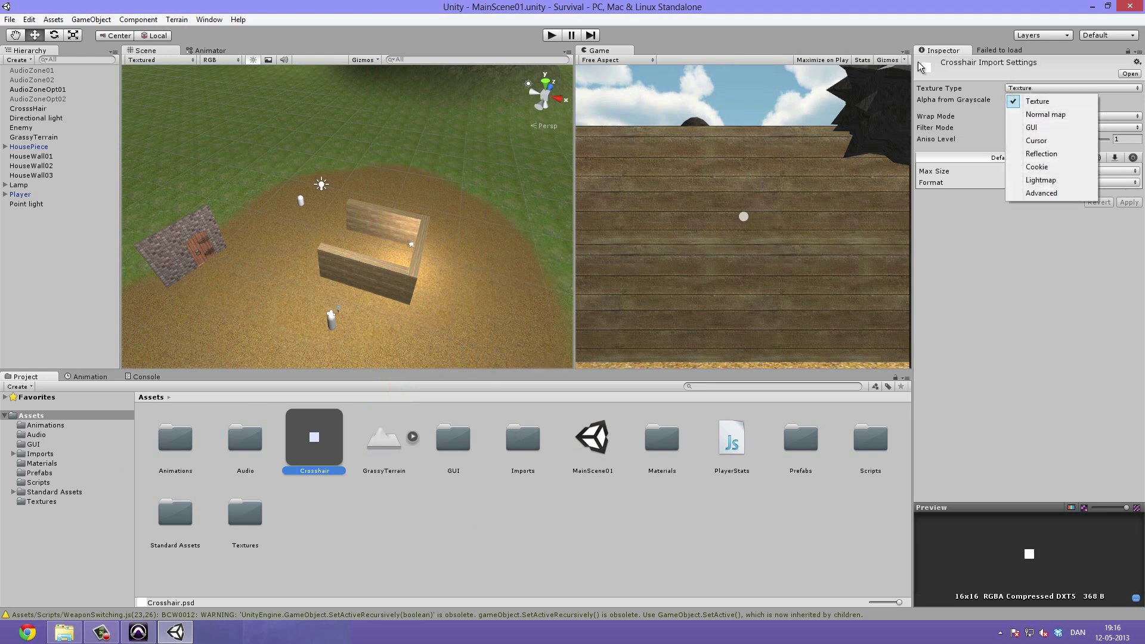
{"action": "left_click", "coordinate": [1049, 129]}
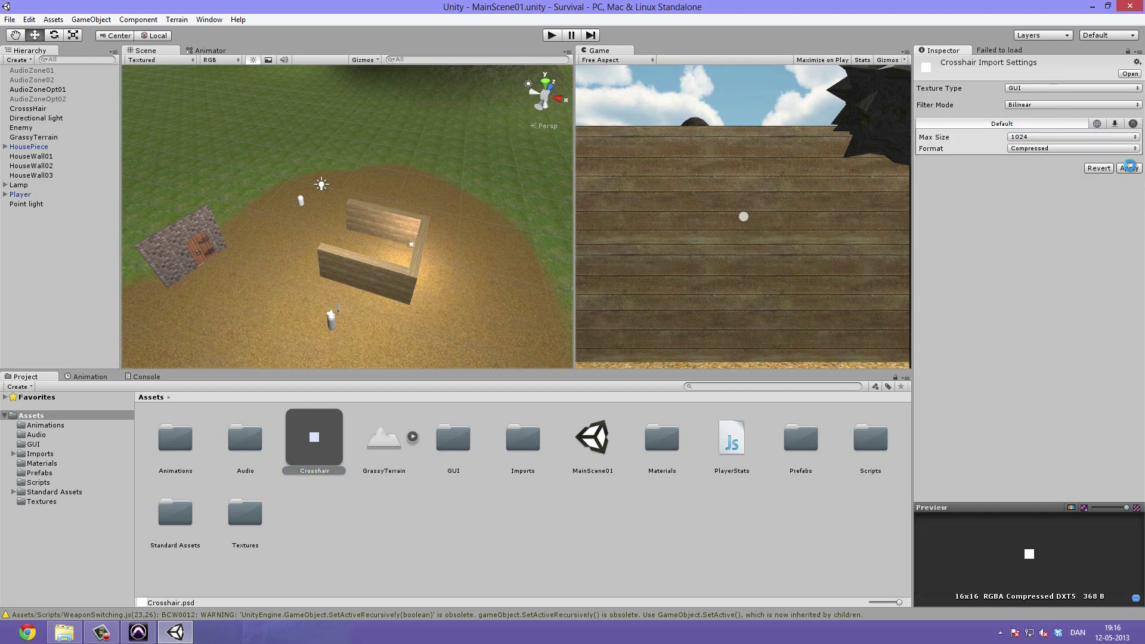
{"action": "left_click", "coordinate": [1129, 168]}
Delete the Crosshair asset from the project's Assets.
{"action": "left_click", "coordinate": [322, 441]}
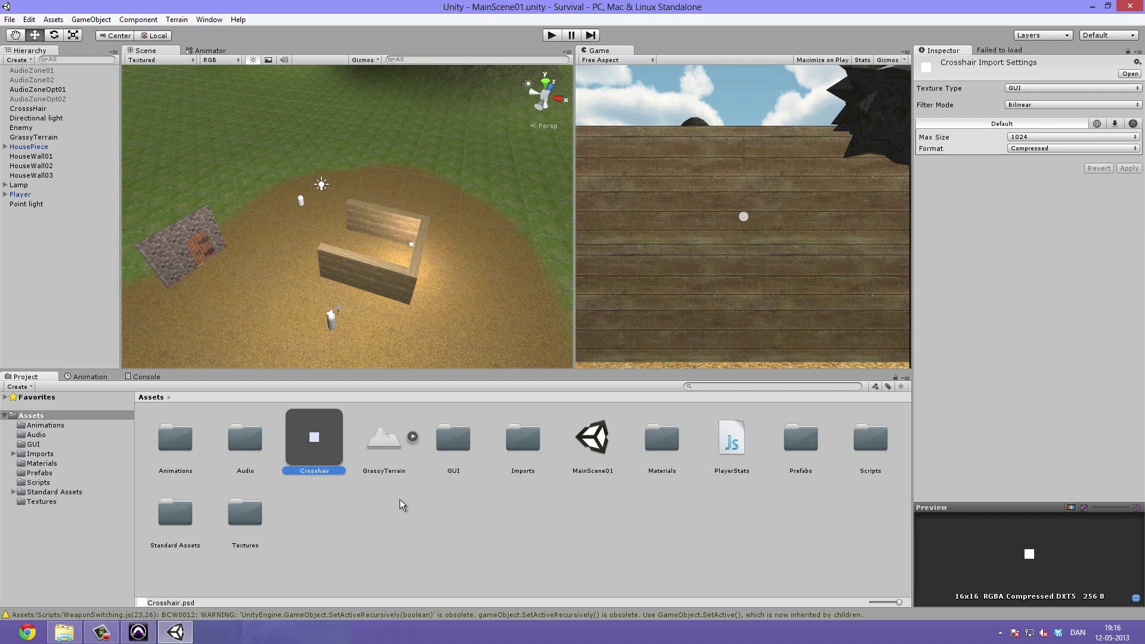
{"action": "key", "text": "Delete"}
{"action": "left_click", "coordinate": [572, 351]}
Return Explorer from the GUI folder up to SurvivalAssets and into Imports.
{"action": "left_click", "coordinate": [64, 633]}
{"action": "left_click", "coordinate": [641, 281]}
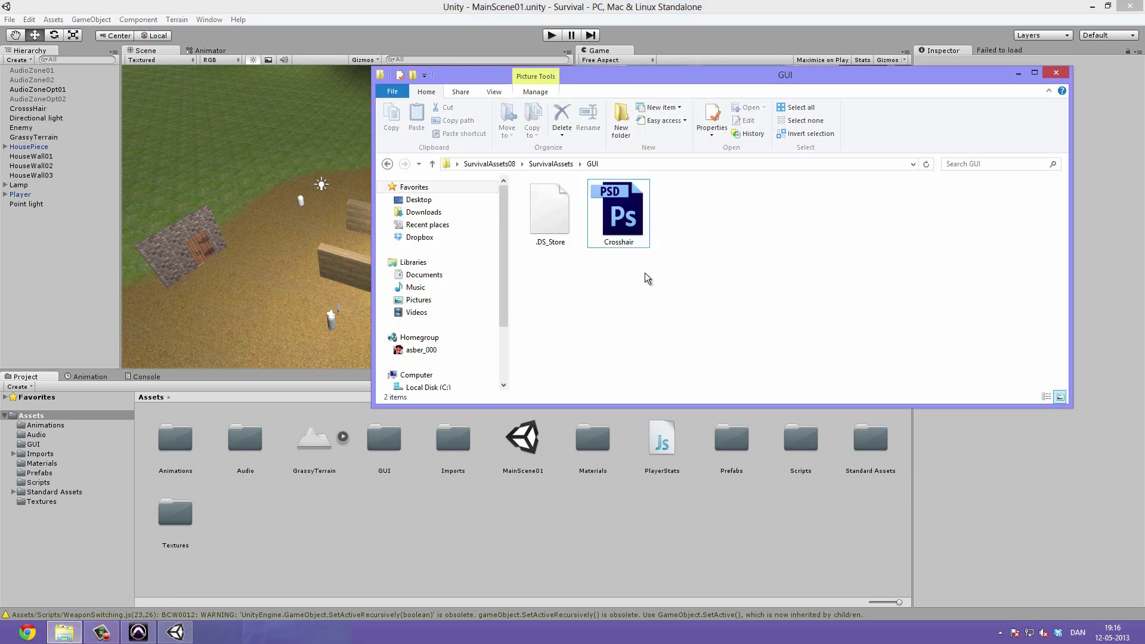
{"action": "key", "text": "BackSpace"}
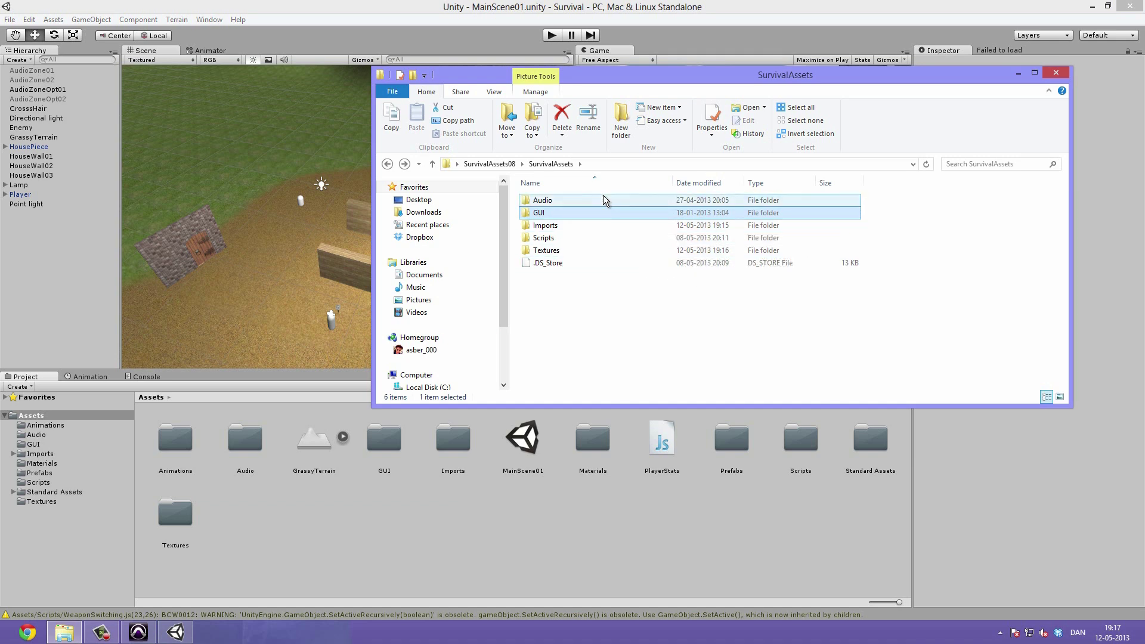
{"action": "double_click", "coordinate": [617, 225]}
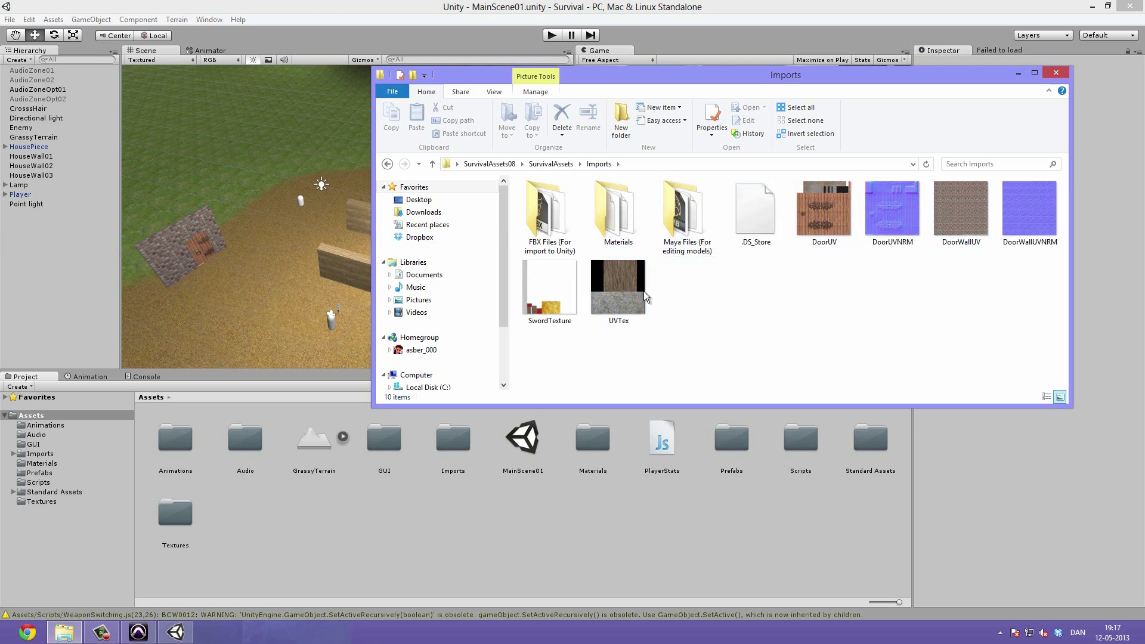
Create a folder named Test under Assets and open it.
{"action": "right_click", "coordinate": [332, 530]}
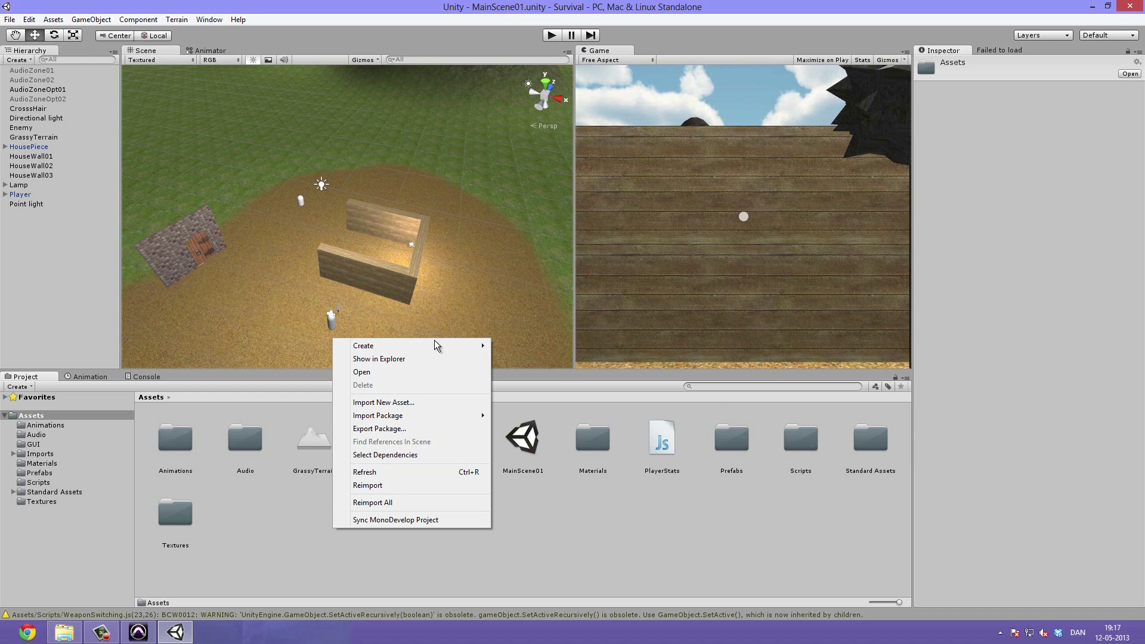
{"action": "mouse_move", "coordinate": [435, 341]}
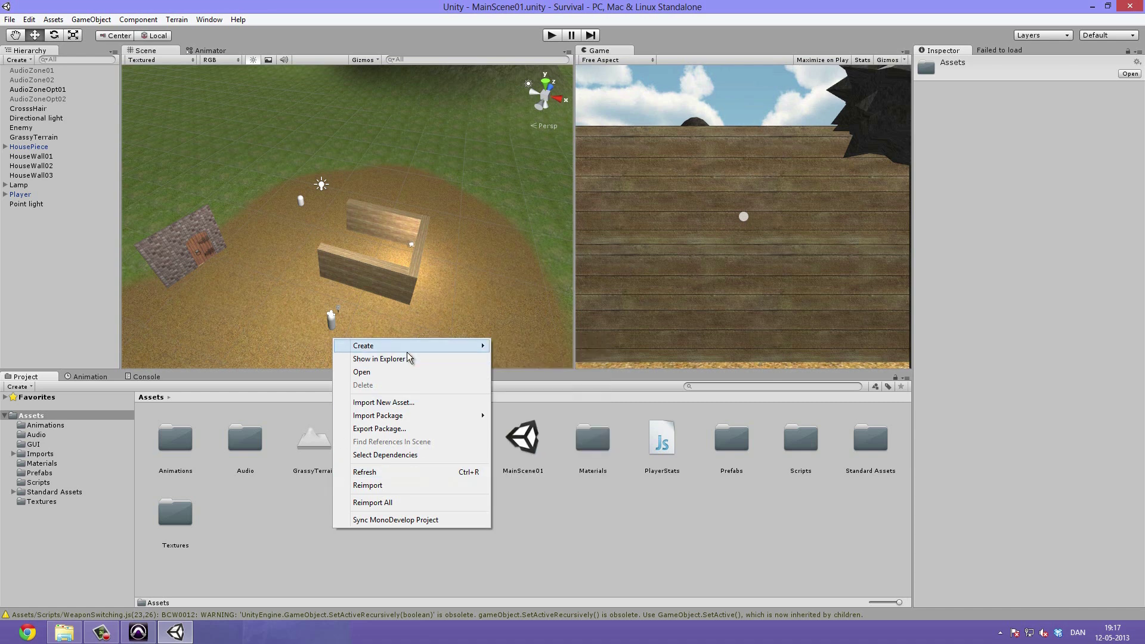
{"action": "left_click", "coordinate": [578, 347]}
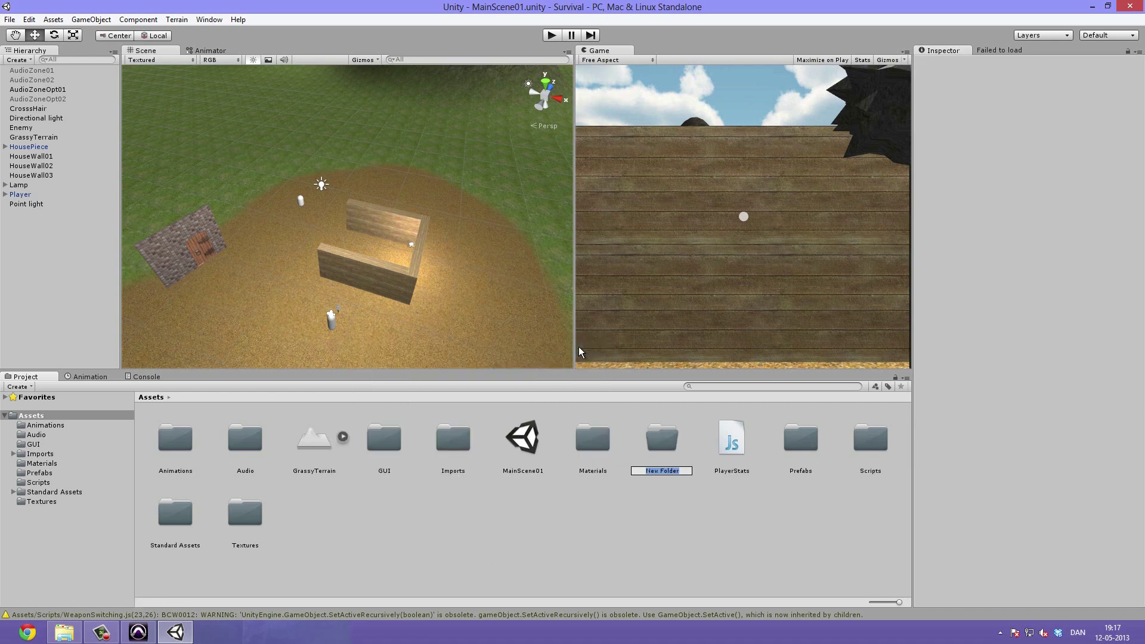
{"action": "key", "text": "BackSpace"}
{"action": "type", "text": "Test"}
{"action": "key", "text": "Return"}
{"action": "double_click", "coordinate": [170, 513]}
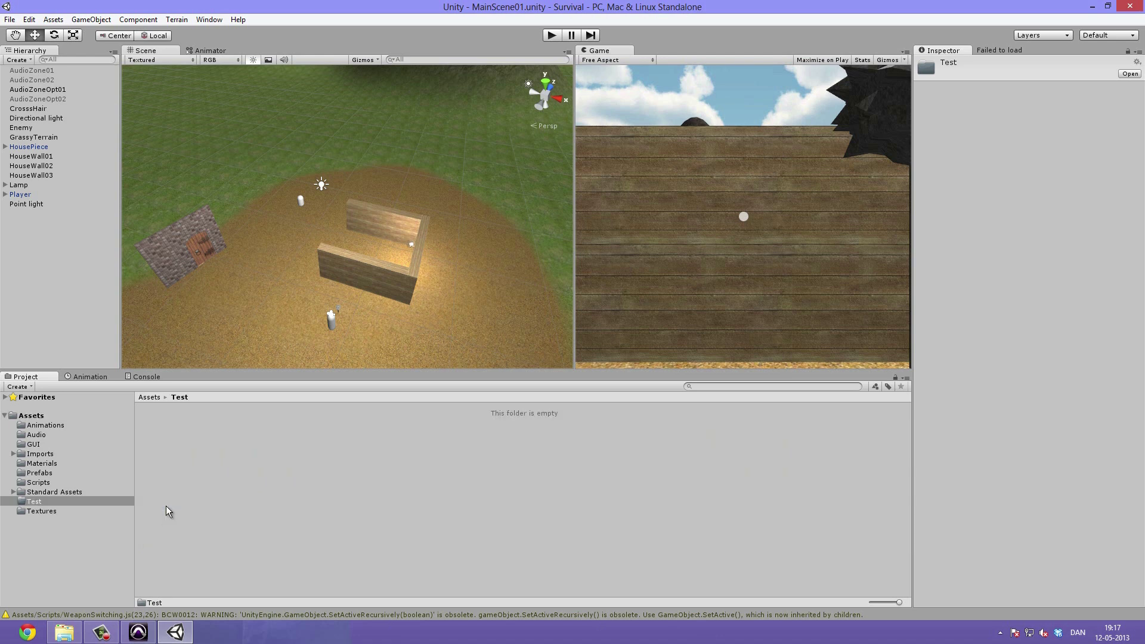
{"action": "left_click", "coordinate": [64, 632]}
Import the DoorUV, DoorUVNRM, DoorWallUV and DoorWallUVNRM textures from Imports into the Test folder.
{"action": "left_click", "coordinate": [814, 202]}
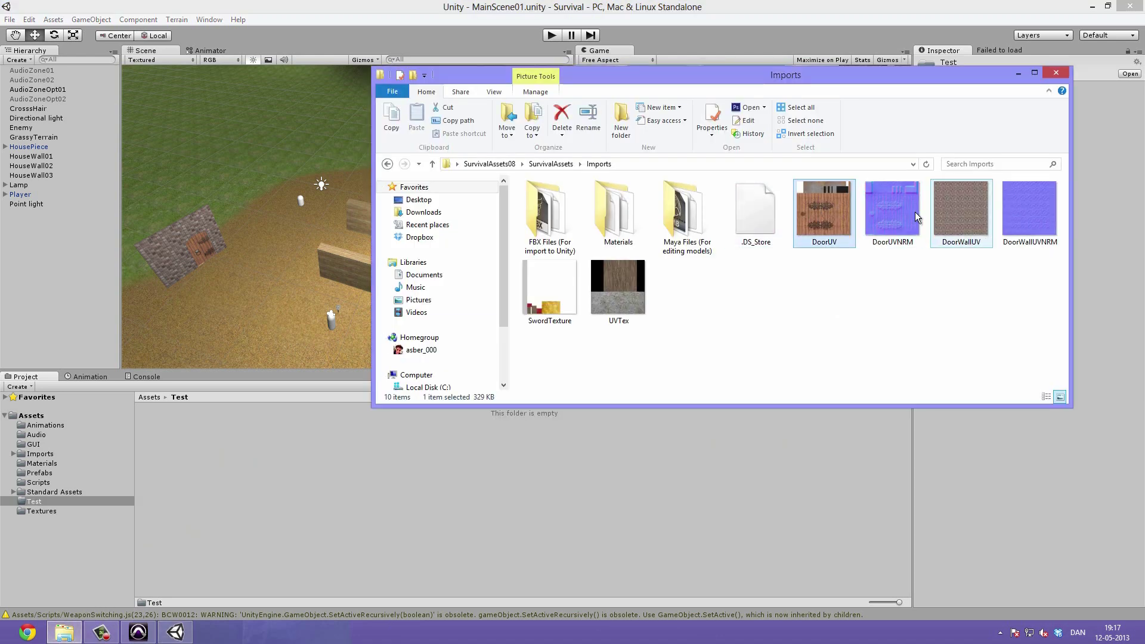
{"action": "left_click", "coordinate": [732, 310]}
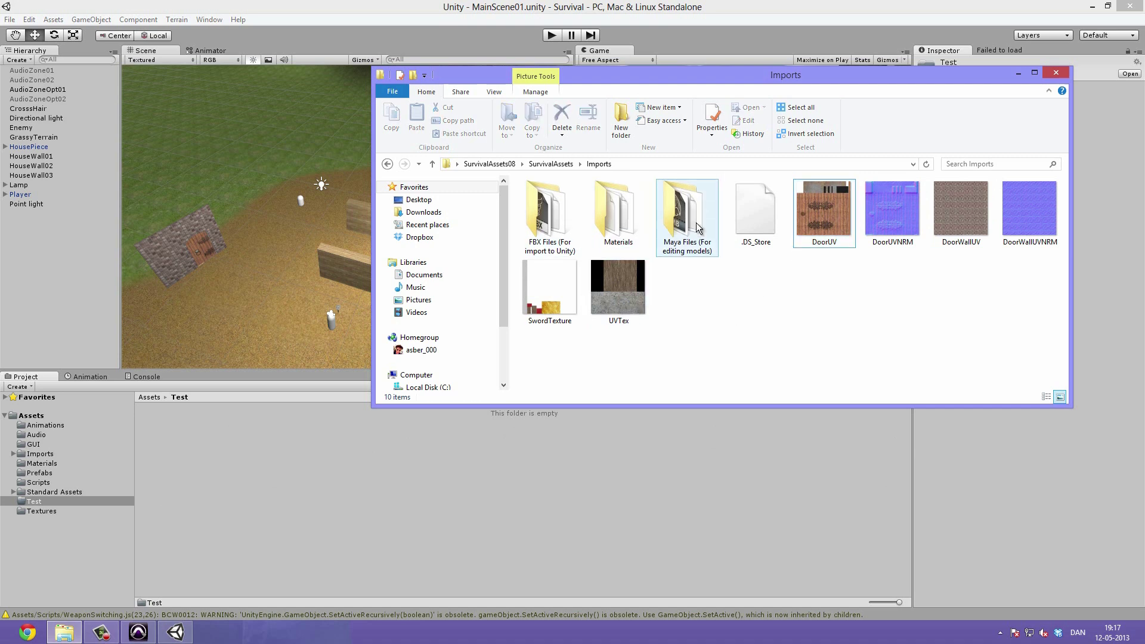
{"action": "left_click", "coordinate": [839, 204]}
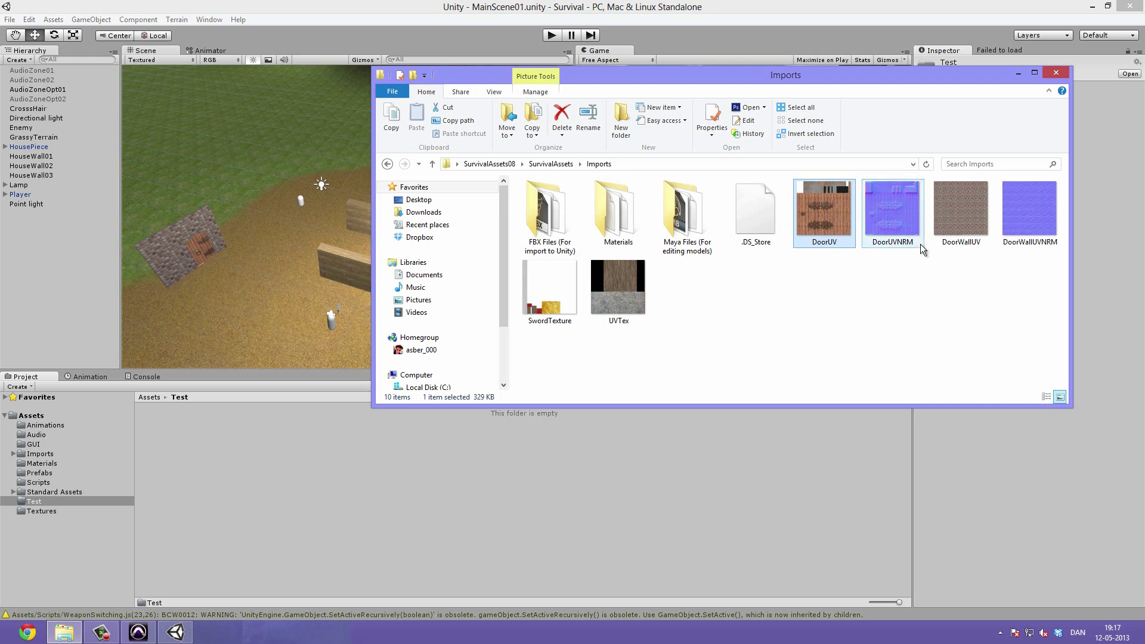
{"action": "left_click", "coordinate": [897, 247]}
{"action": "left_click", "coordinate": [960, 222]}
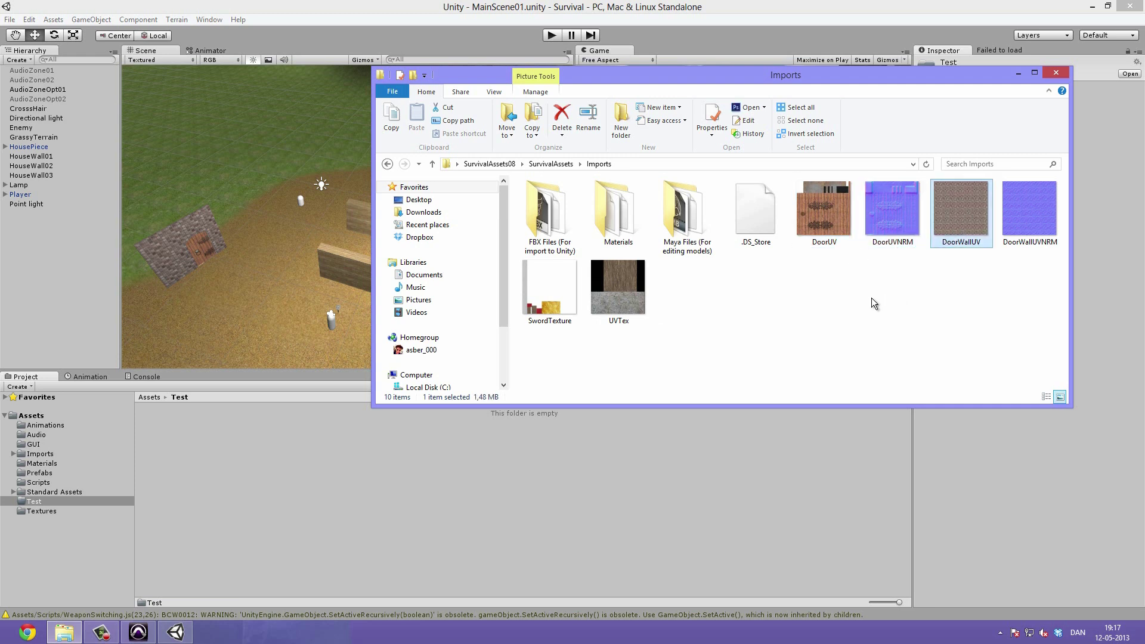
{"action": "left_click_drag", "start_coordinate": [844, 262], "coordinate": [1032, 194]}
{"action": "left_click_drag", "start_coordinate": [955, 206], "coordinate": [455, 403]}
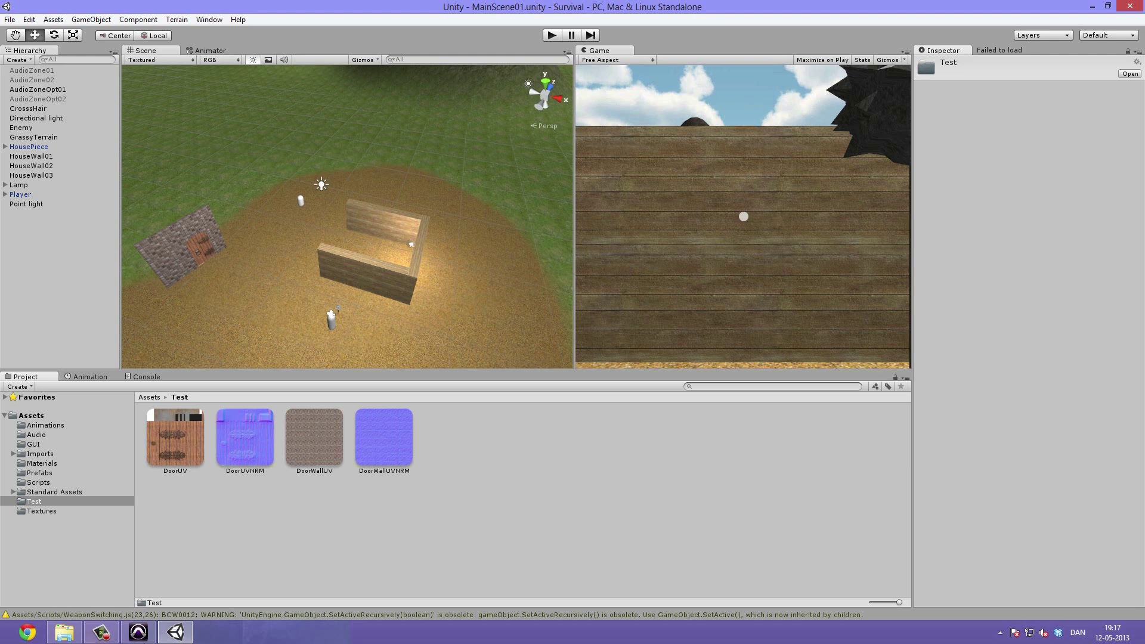
{"action": "left_click", "coordinate": [64, 632]}
{"action": "left_click", "coordinate": [729, 264]}
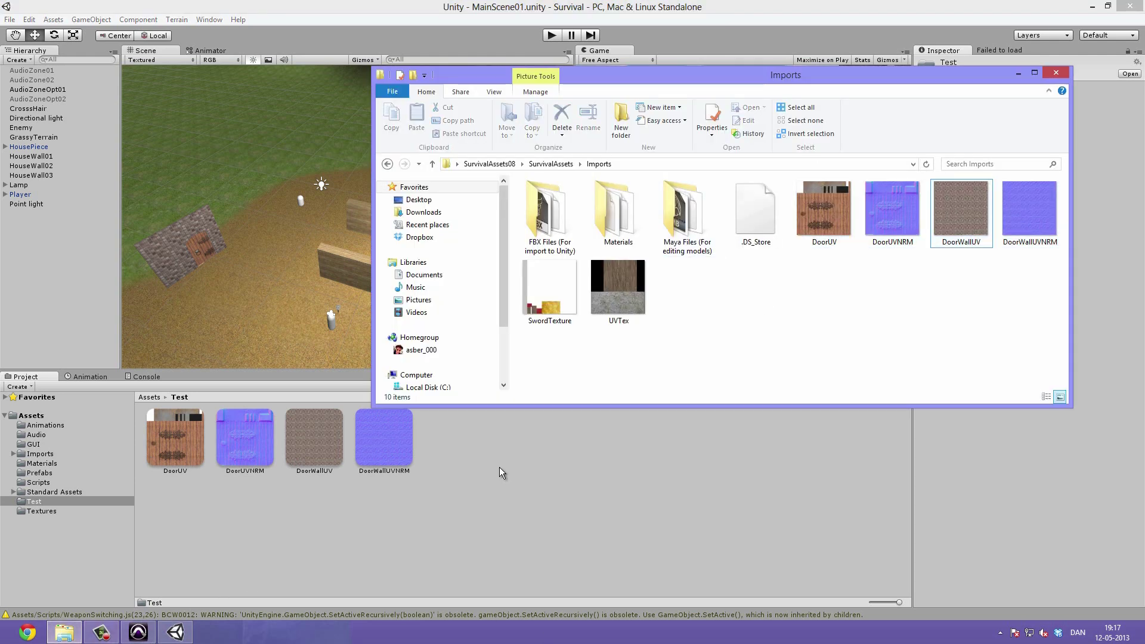
{"action": "left_click", "coordinate": [442, 444]}
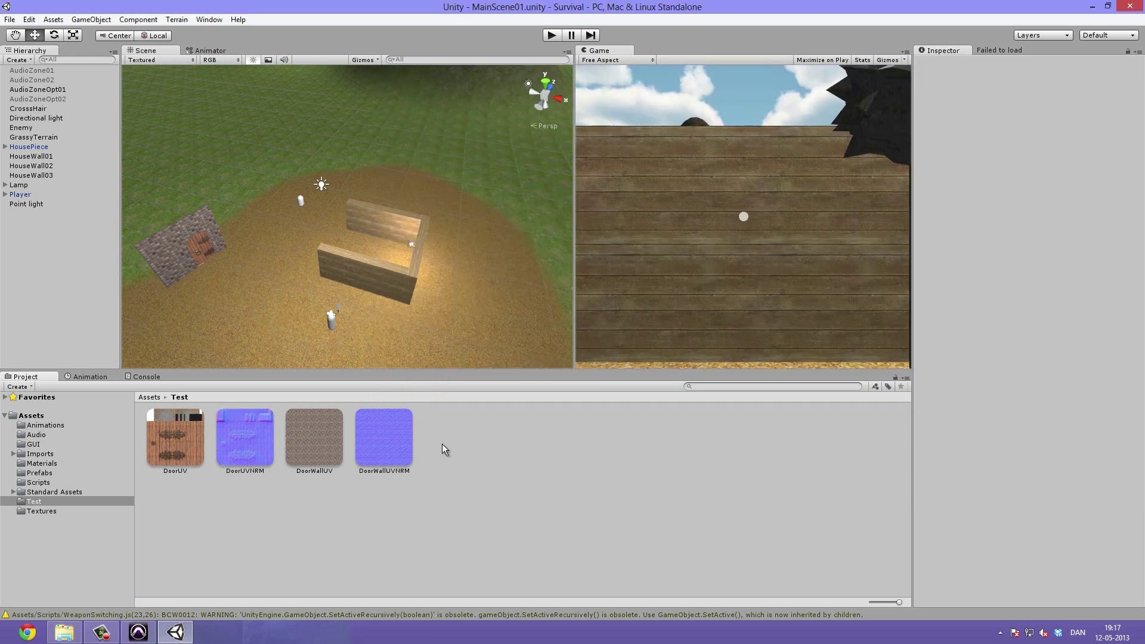
{"action": "right_click", "coordinate": [507, 438]}
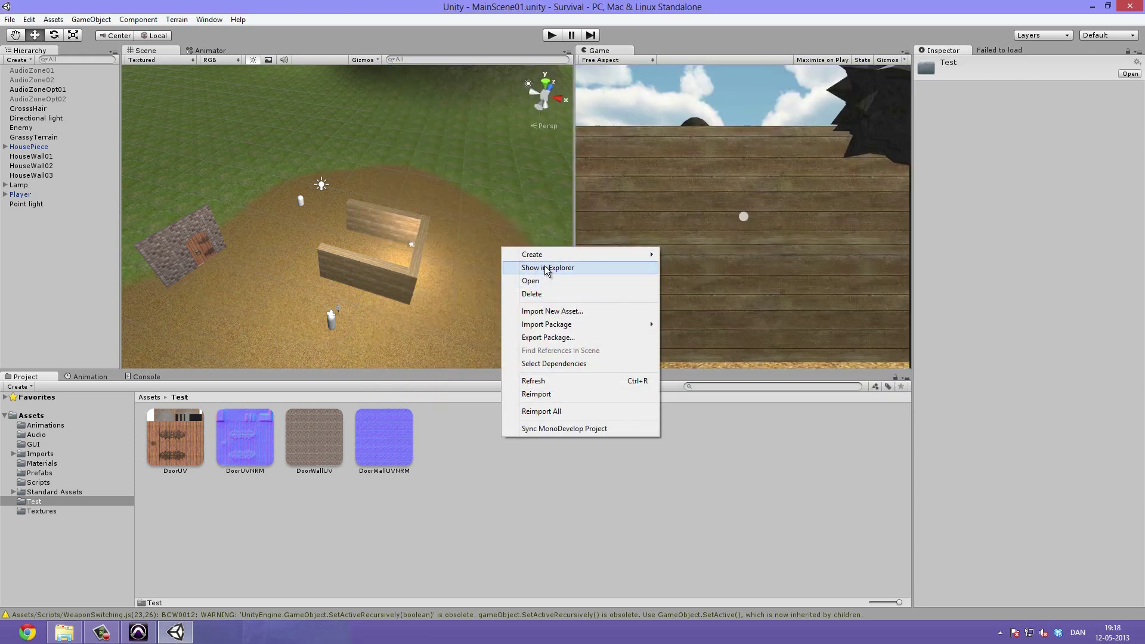
{"action": "left_click", "coordinate": [583, 310]}
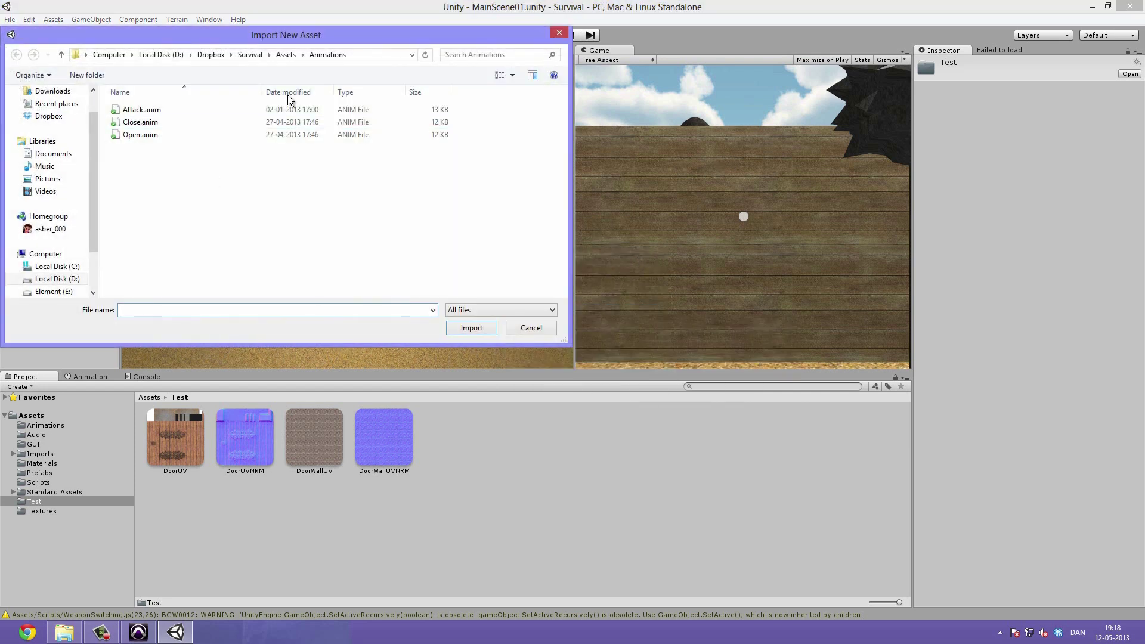
{"action": "left_click", "coordinate": [556, 33]}
{"action": "left_click", "coordinate": [82, 634]}
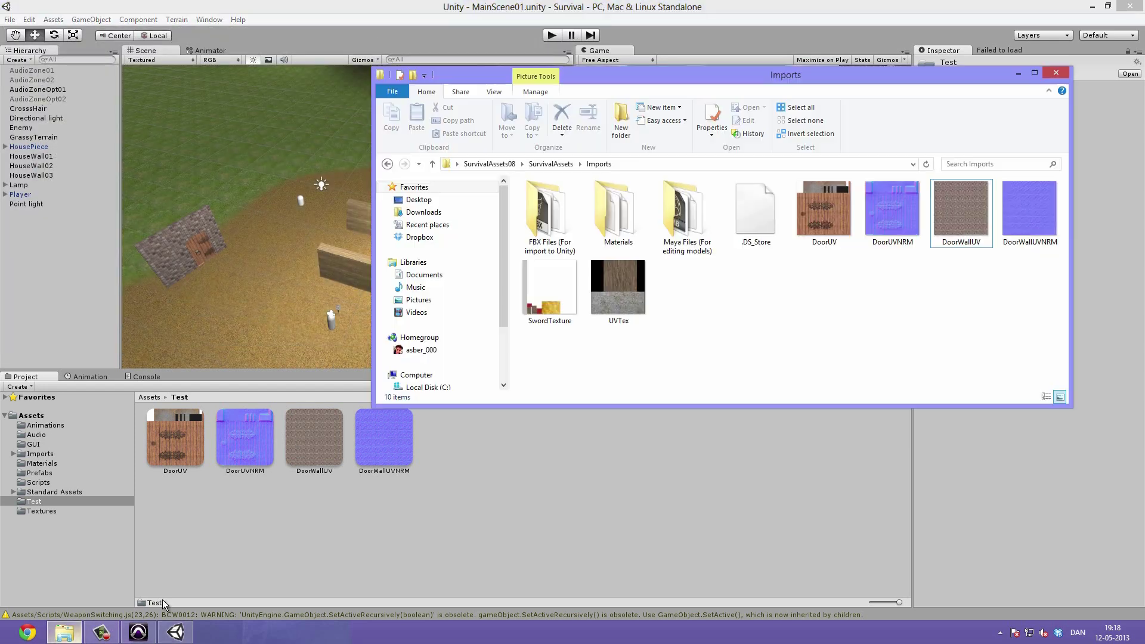
Import Door.fbx from the FBX Files folder into Unity's Test folder.
{"action": "double_click", "coordinate": [560, 206]}
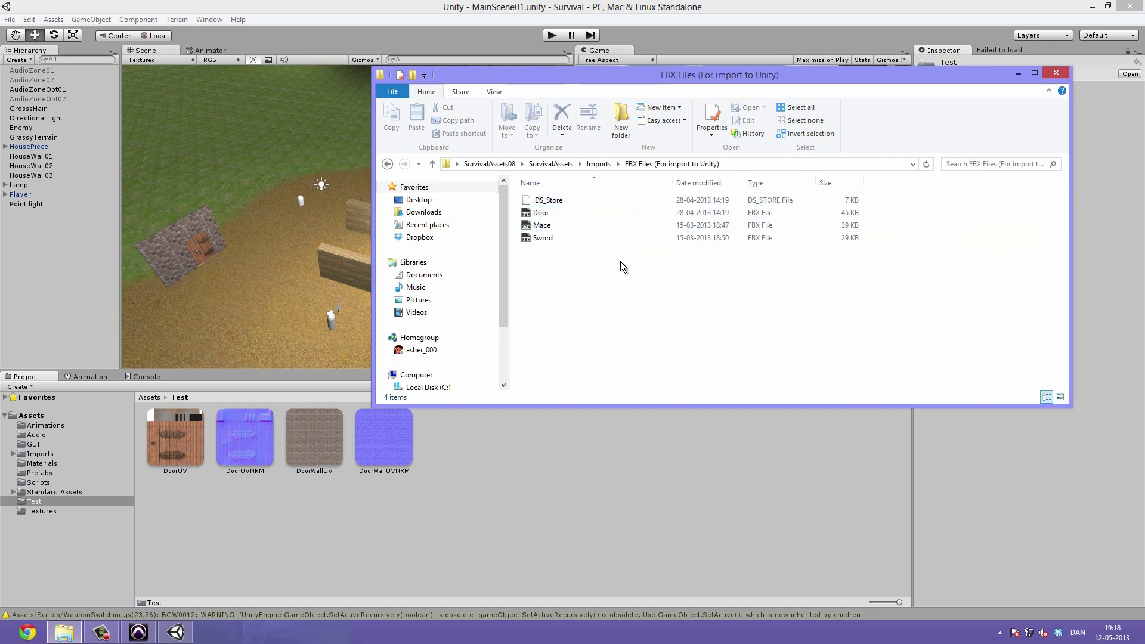
{"action": "left_click_drag", "start_coordinate": [588, 214], "coordinate": [477, 488]}
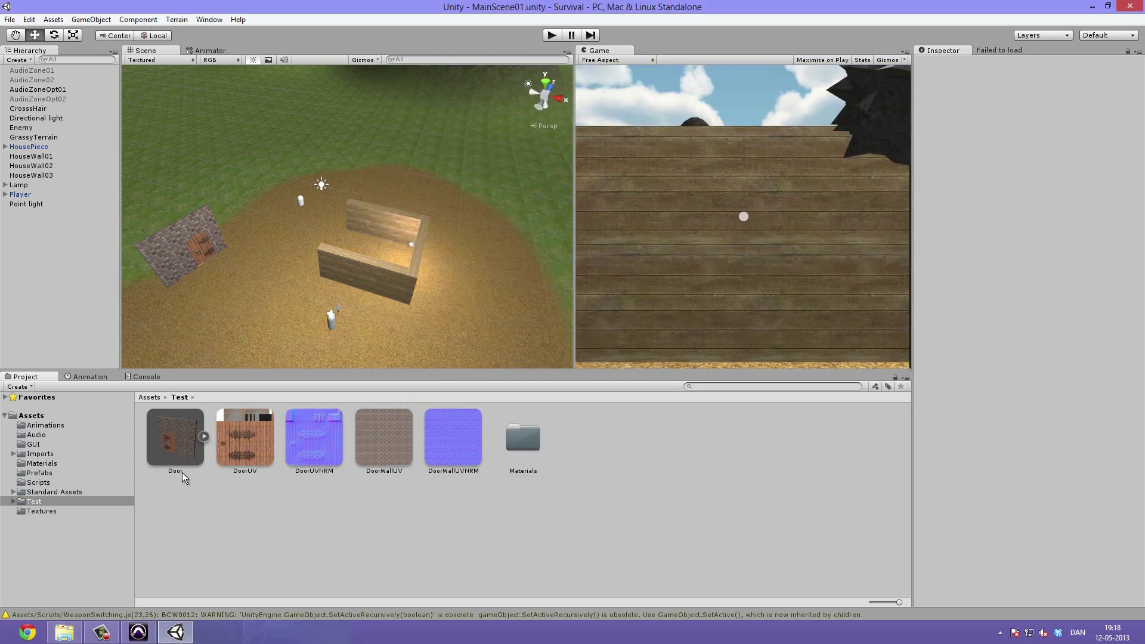
{"action": "left_click", "coordinate": [177, 430]}
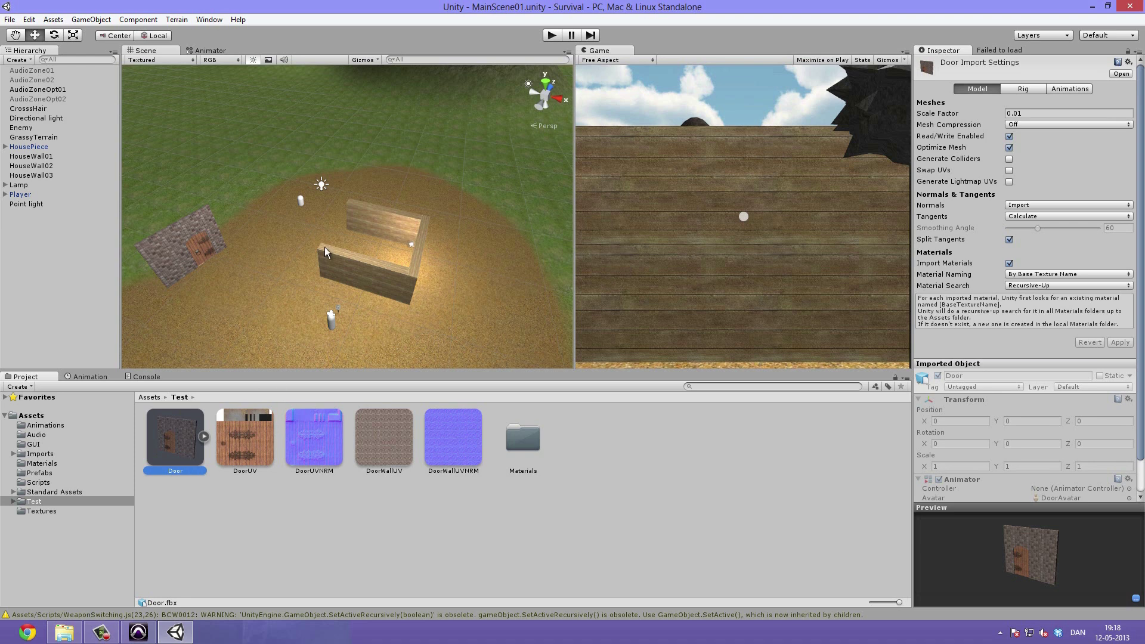
Place a Door instance from the Project panel into the scene.
{"action": "left_click_drag", "start_coordinate": [325, 247], "coordinate": [290, 299], "text": "alt"}
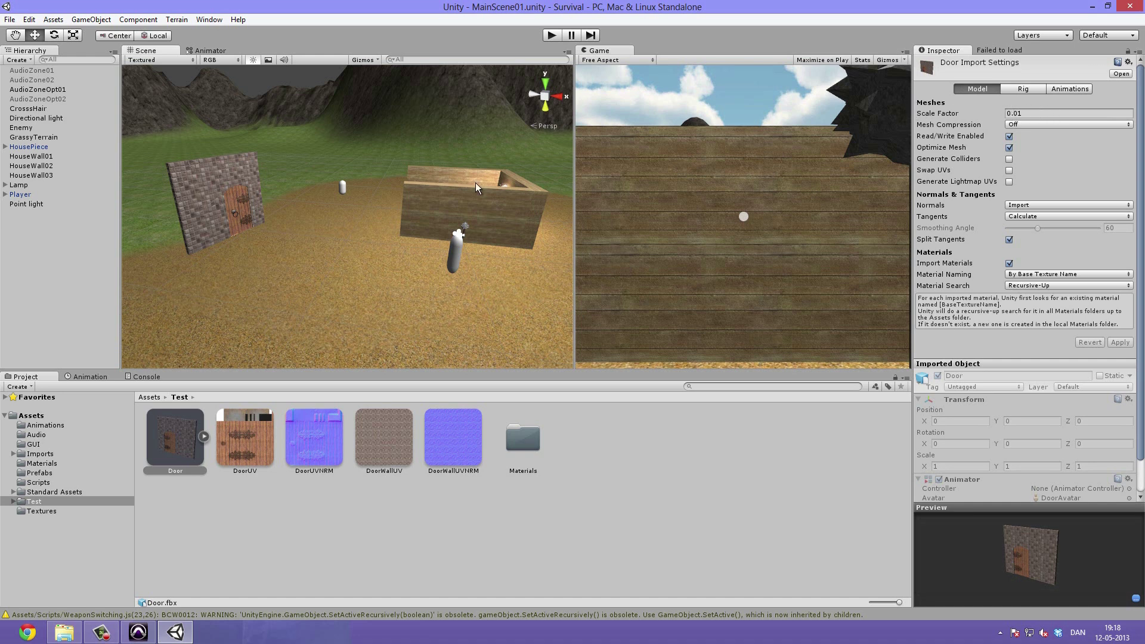
{"action": "left_click_drag", "start_coordinate": [475, 183], "coordinate": [441, 191], "text": "alt"}
{"action": "scroll", "coordinate": [510, 127], "scroll_direction": "down", "scroll_amount": 5}
{"action": "scroll", "coordinate": [358, 226], "scroll_direction": "down", "scroll_amount": 2}
{"action": "left_click_drag", "start_coordinate": [175, 439], "coordinate": [302, 266]}
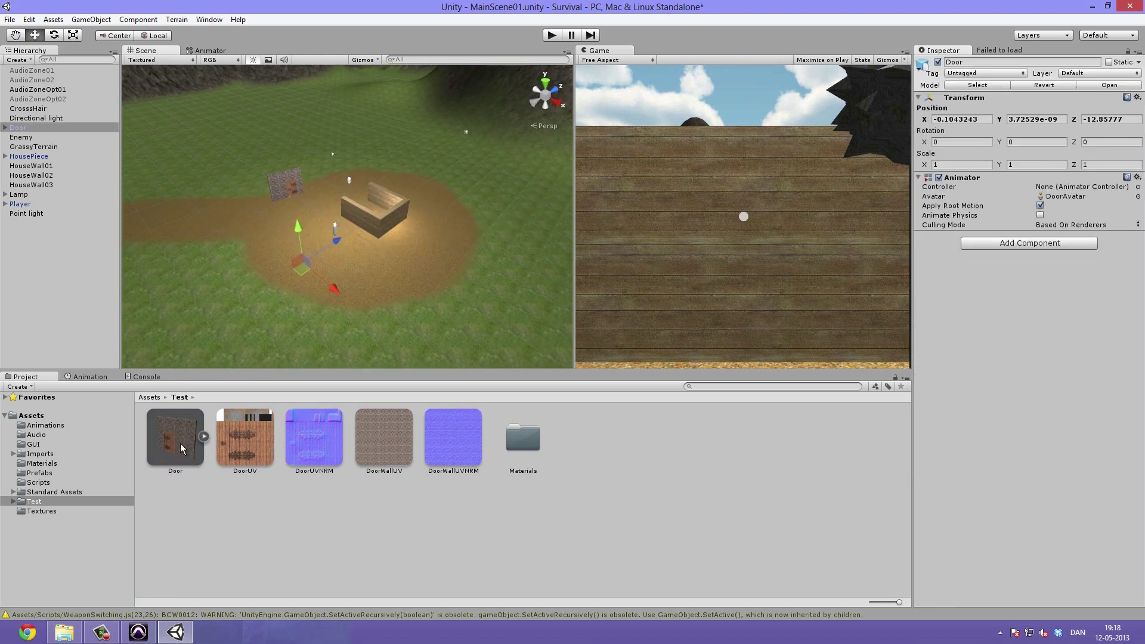
Change the Door model's import Scale Factor from 0.01 to 0.5 and apply it.
{"action": "double_click", "coordinate": [52, 127]}
{"action": "left_click_drag", "start_coordinate": [435, 310], "coordinate": [324, 220], "text": "alt"}
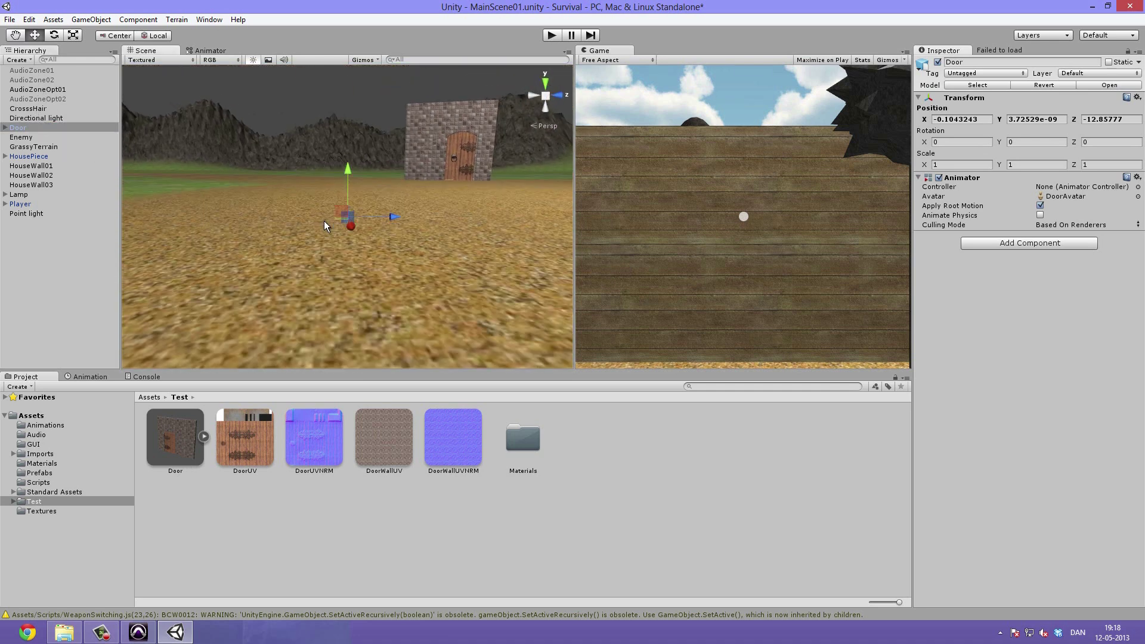
{"action": "left_click", "coordinate": [178, 440]}
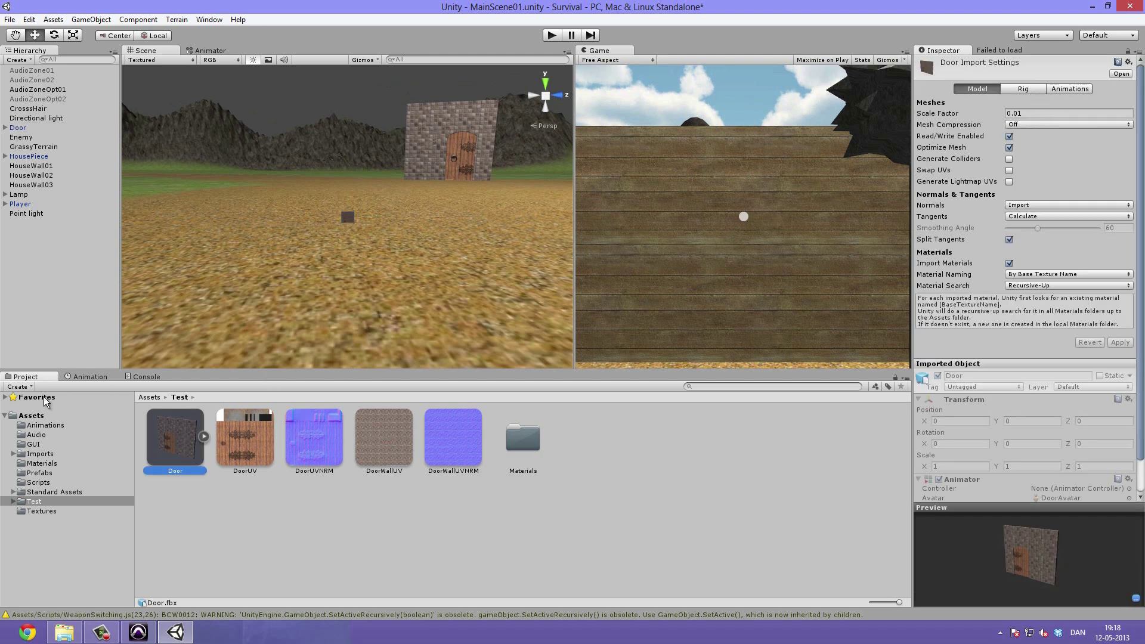
{"action": "left_click", "coordinate": [1027, 114]}
{"action": "type", "text": "0."}
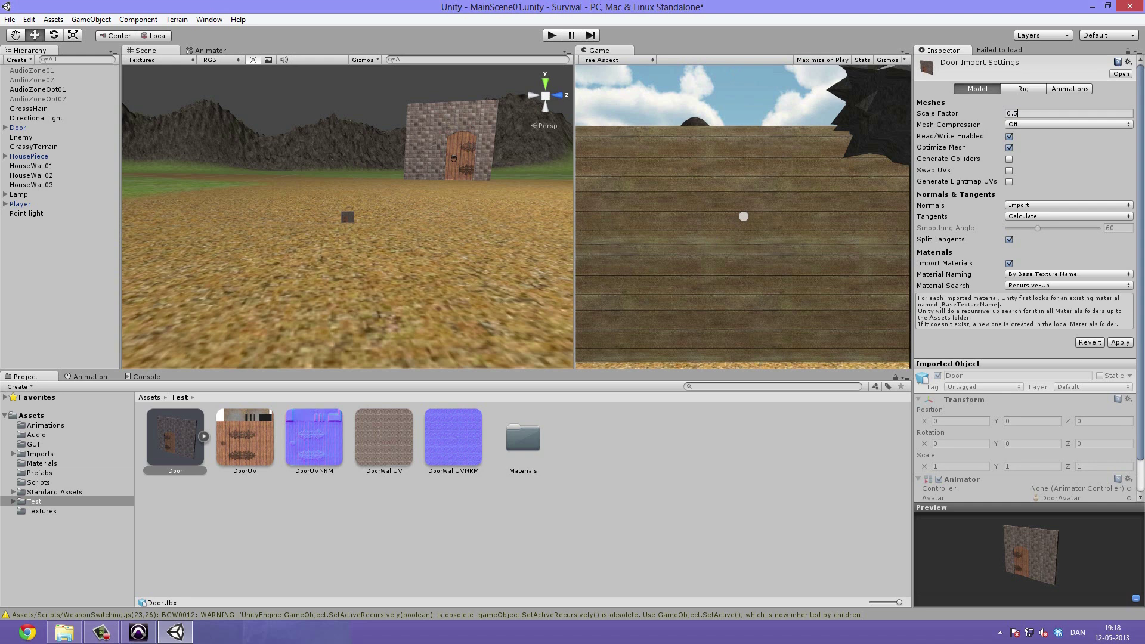
{"action": "left_click", "coordinate": [1120, 343]}
{"action": "right_click_drag", "start_coordinate": [393, 184], "coordinate": [366, 155]}
Scale the Door object uniformly down to about 0.67 with the Scale tool.
{"action": "left_click", "coordinate": [366, 155]}
{"action": "key", "text": "r"}
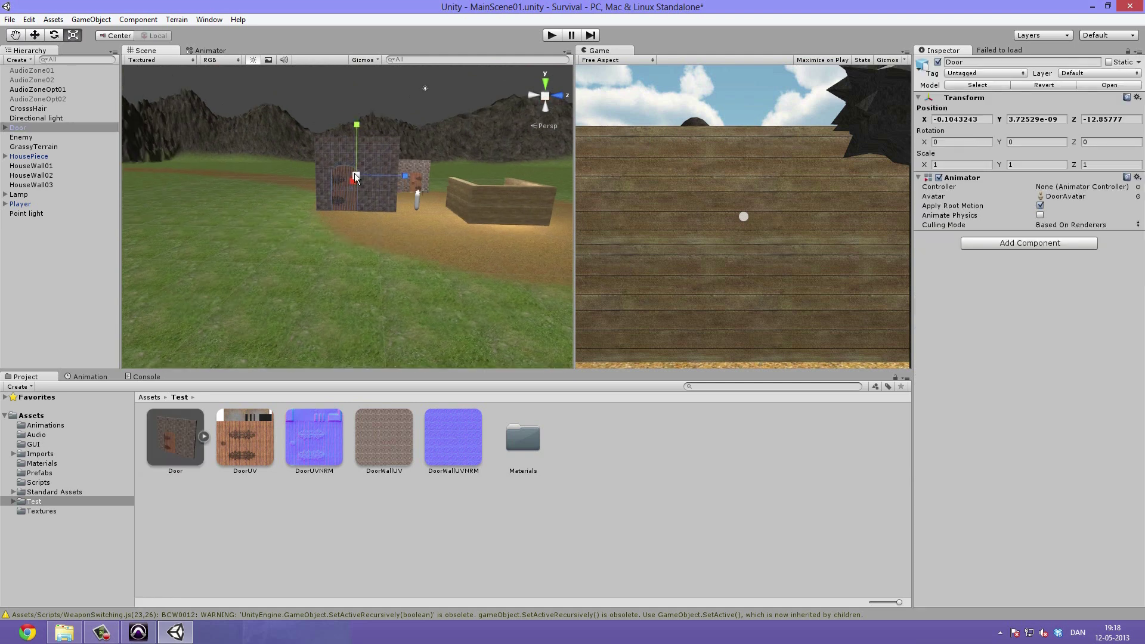
{"action": "left_click_drag", "start_coordinate": [349, 171], "coordinate": [340, 176]}
{"action": "right_click_drag", "start_coordinate": [339, 168], "coordinate": [369, 167]}
{"action": "left_click", "coordinate": [176, 441]}
{"action": "left_click", "coordinate": [399, 198]}
{"action": "key", "text": "f"}
Expand Door in the Hierarchy and rename its pCube2 child to DoorWall.
{"action": "left_click", "coordinate": [8, 120]}
{"action": "left_click", "coordinate": [5, 128]}
{"action": "left_click", "coordinate": [35, 136]}
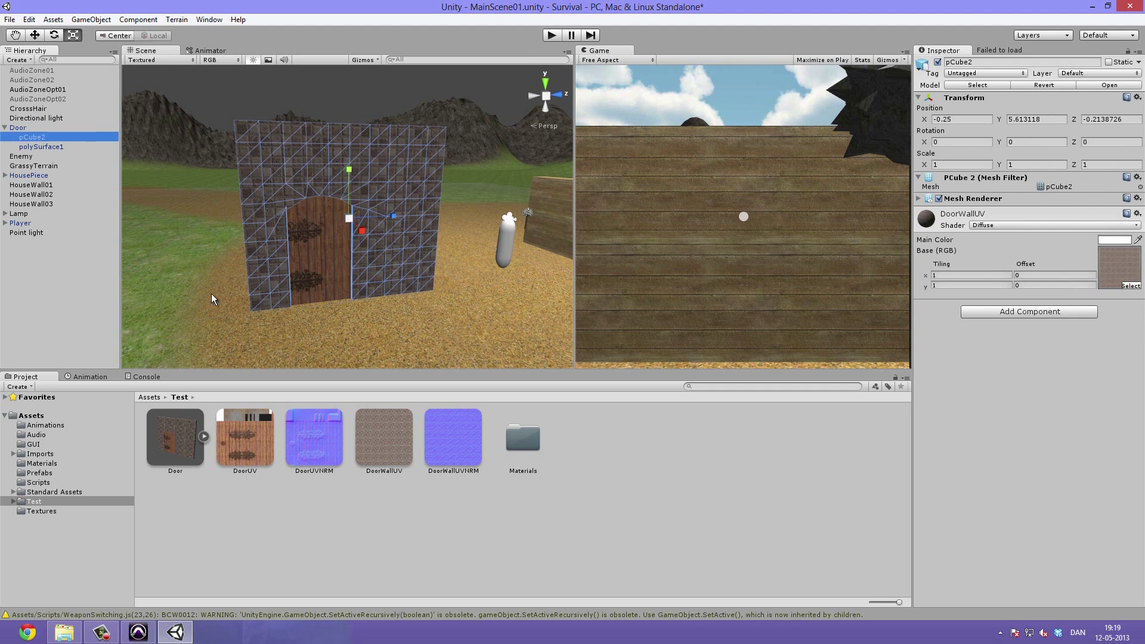
{"action": "left_click", "coordinate": [203, 436]}
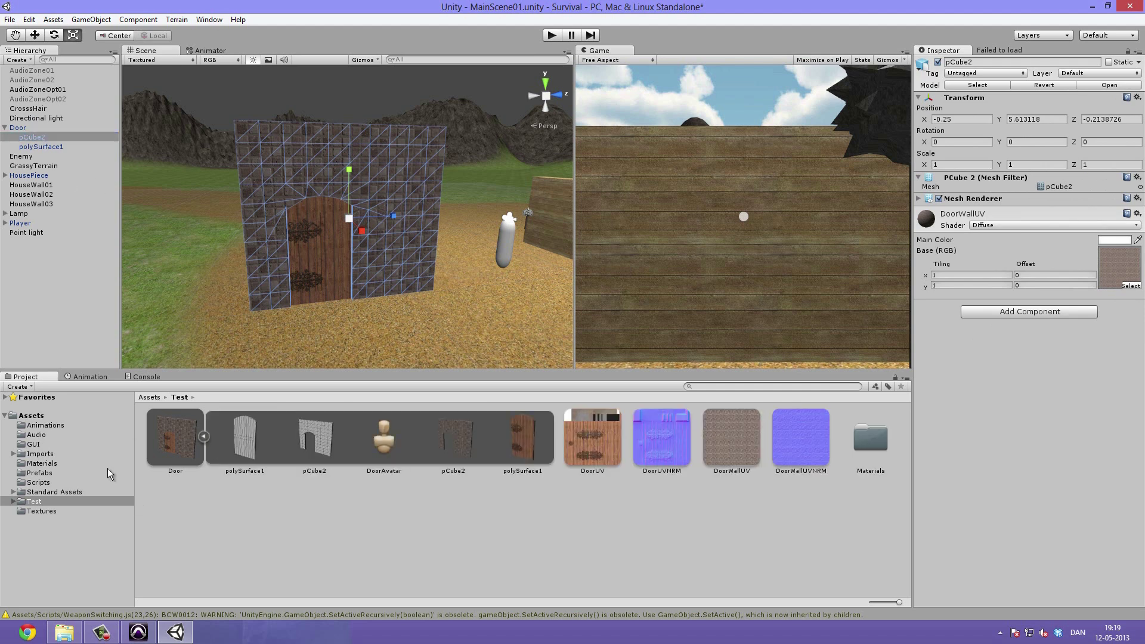
{"action": "left_click", "coordinate": [204, 436]}
{"action": "left_click", "coordinate": [27, 138]}
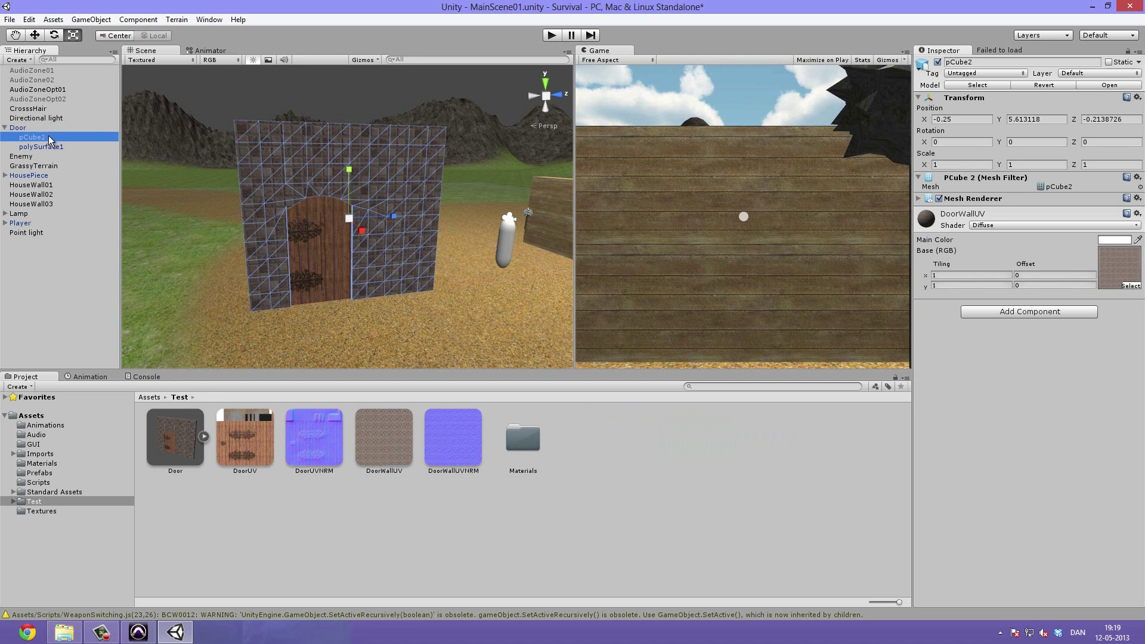
{"action": "left_click", "coordinate": [47, 135]}
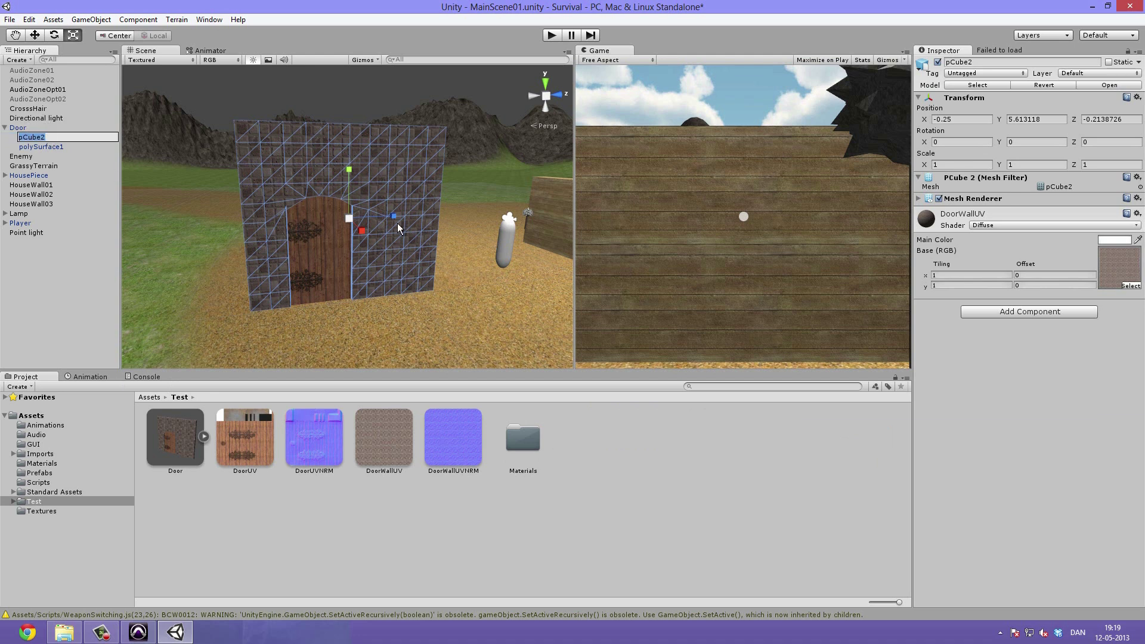
{"action": "key", "text": "BackSpace"}
{"action": "type", "text": "DoorWall"}
{"action": "key", "text": "Return"}
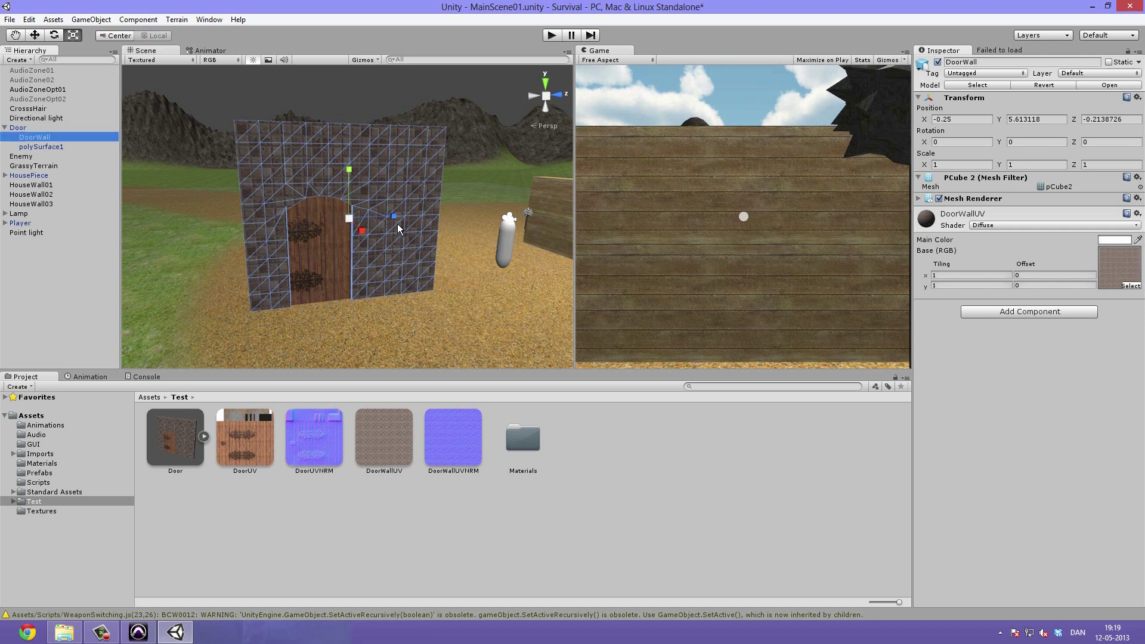
Rename the polySurface1 child to DoorDoor.
{"action": "right_click", "coordinate": [50, 147]}
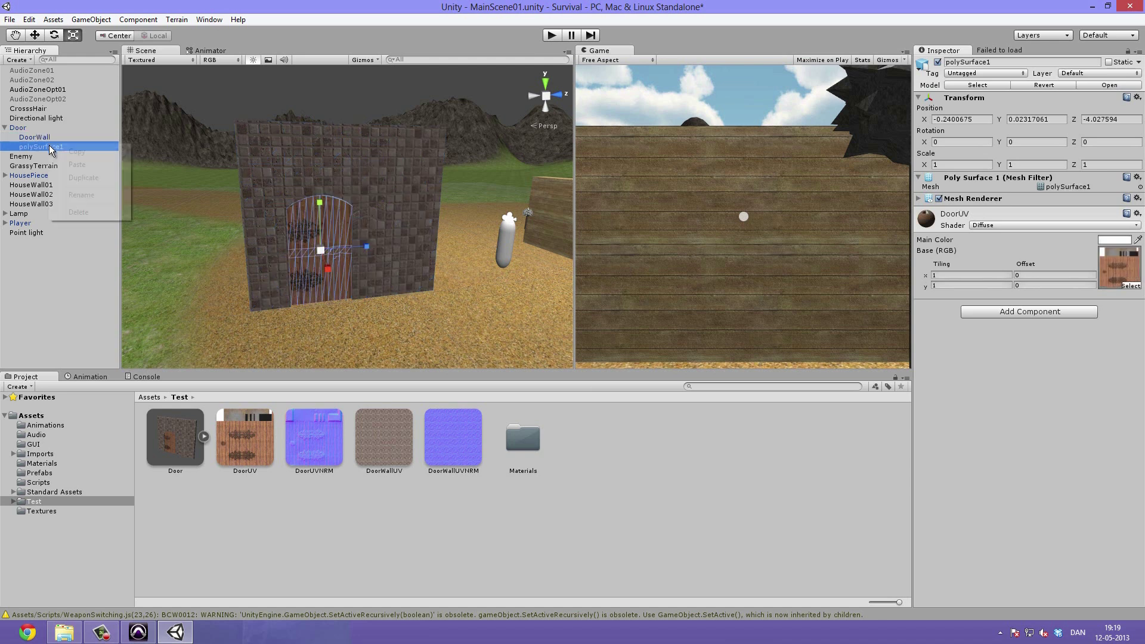
{"action": "left_click", "coordinate": [78, 198]}
{"action": "type", "text": "DoorDoor"}
{"action": "key", "text": "Return"}
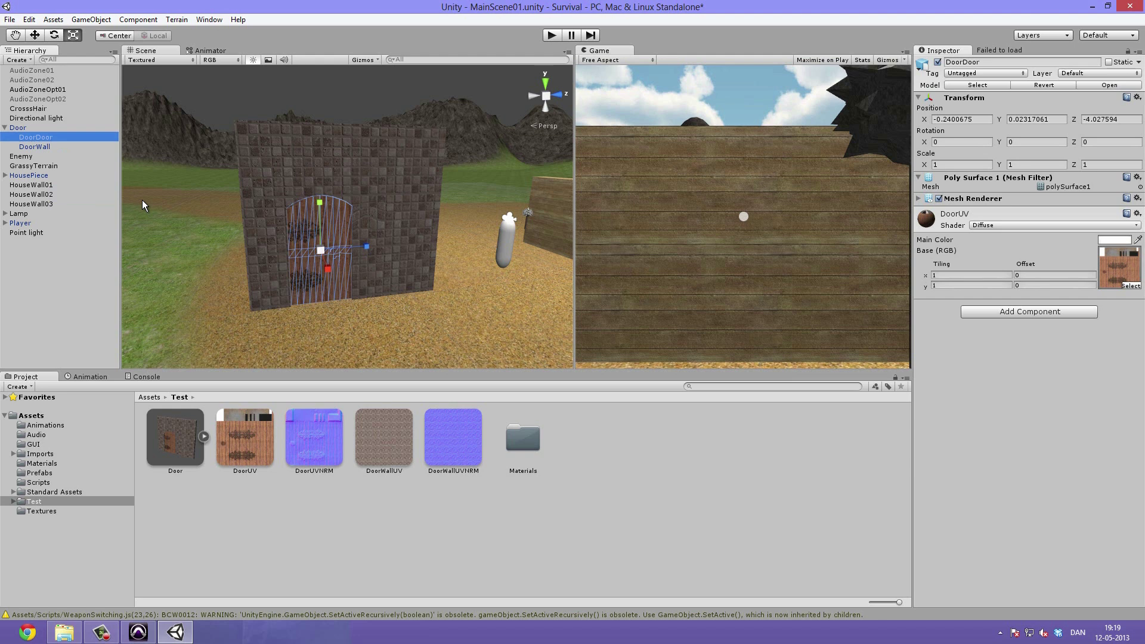
{"action": "left_click", "coordinate": [18, 128]}
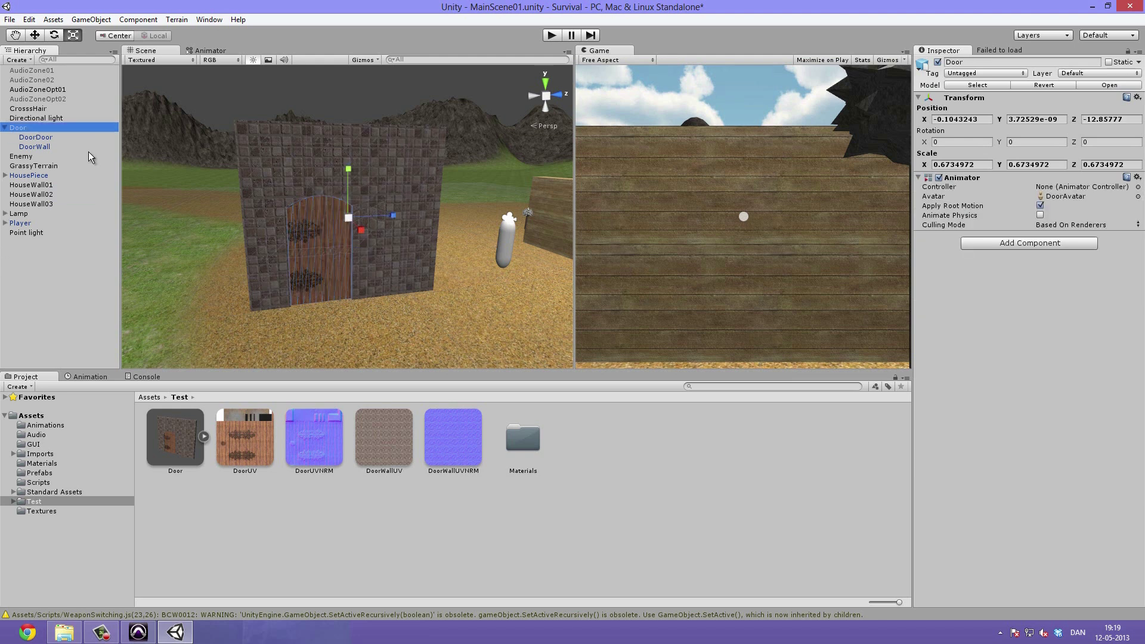
{"action": "left_click_drag", "start_coordinate": [381, 150], "coordinate": [149, 41], "text": "alt"}
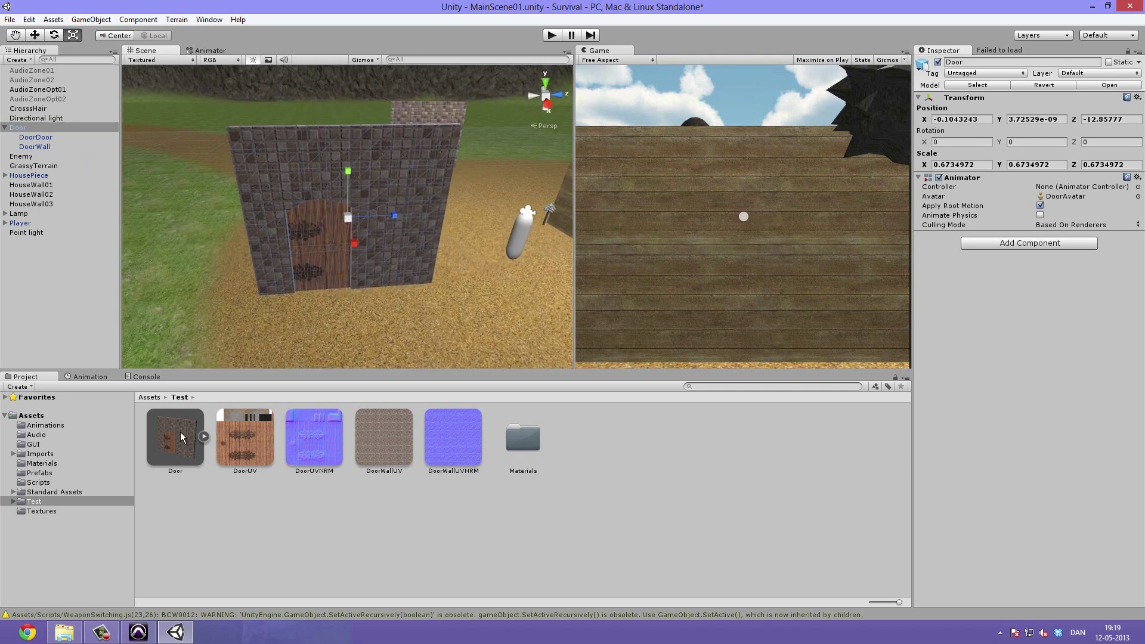
{"action": "left_click_drag", "start_coordinate": [457, 170], "coordinate": [501, 215], "text": "alt"}
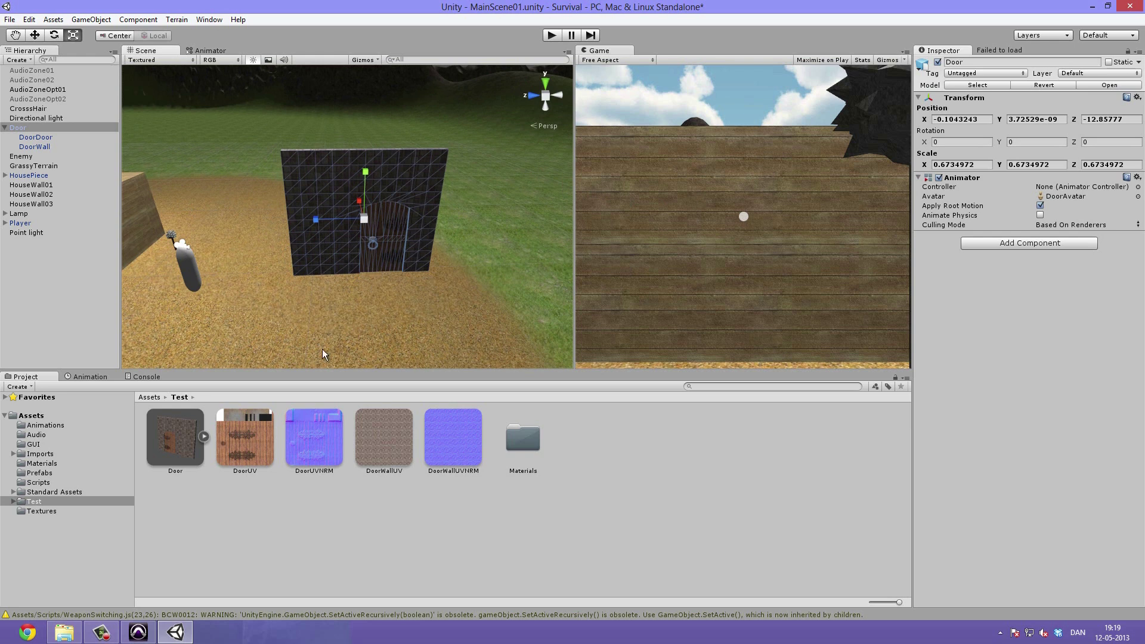
Set the Door model's rig Animation Type to None and apply.
{"action": "left_click", "coordinate": [184, 435]}
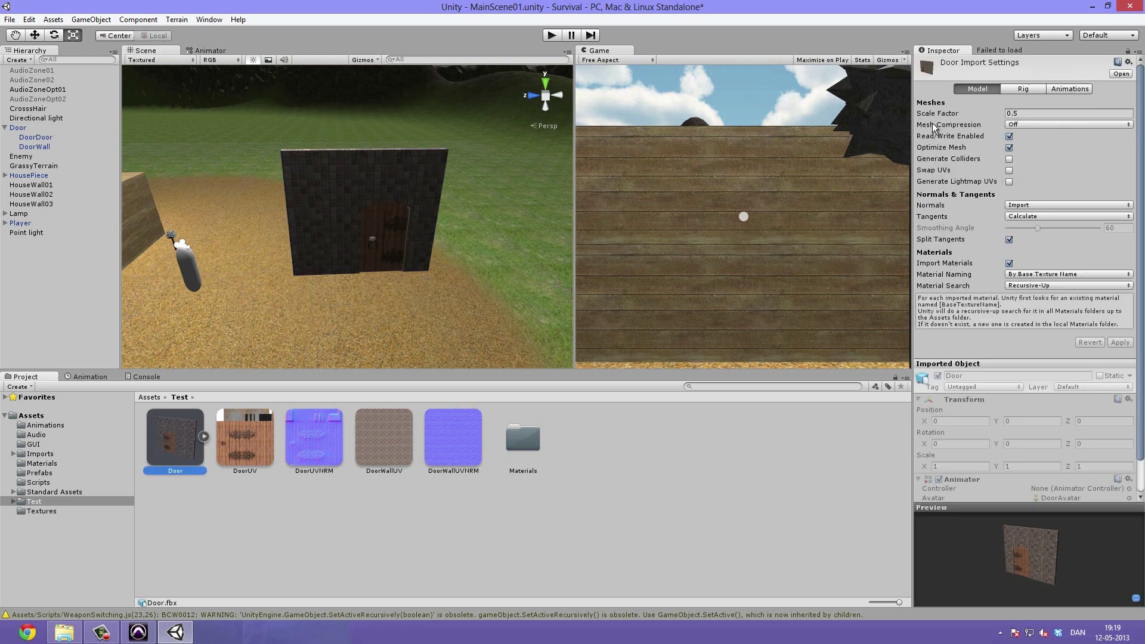
{"action": "left_click", "coordinate": [1033, 88]}
{"action": "left_click", "coordinate": [1045, 101]}
{"action": "left_click", "coordinate": [1044, 113]}
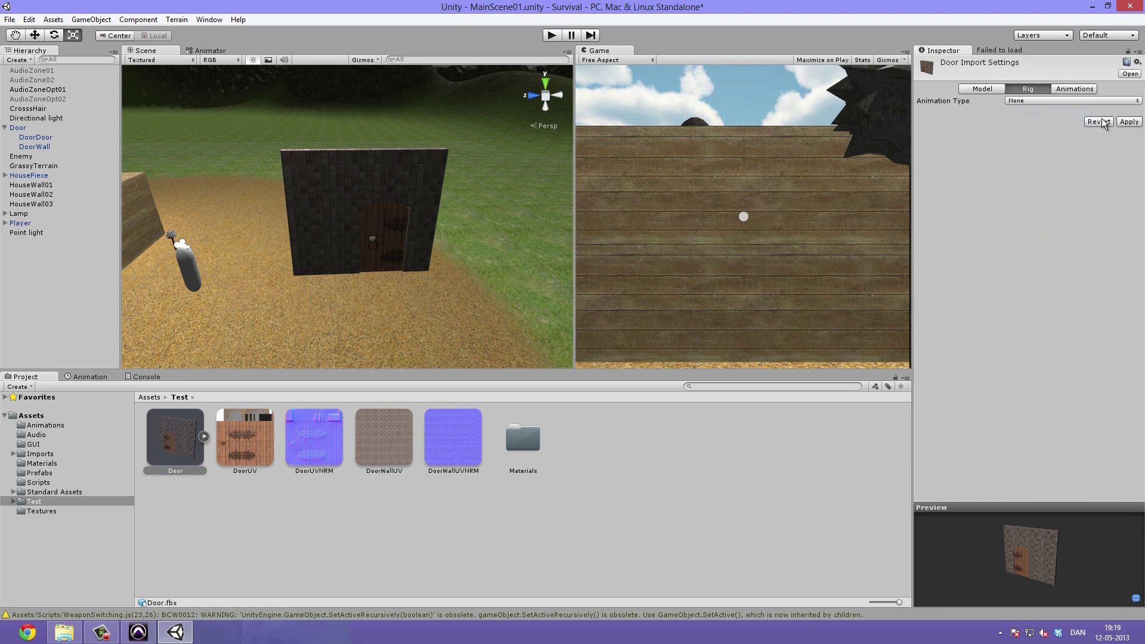
{"action": "left_click", "coordinate": [1129, 119]}
Turn off Import Animation for the Door model and apply.
{"action": "left_click", "coordinate": [1079, 87]}
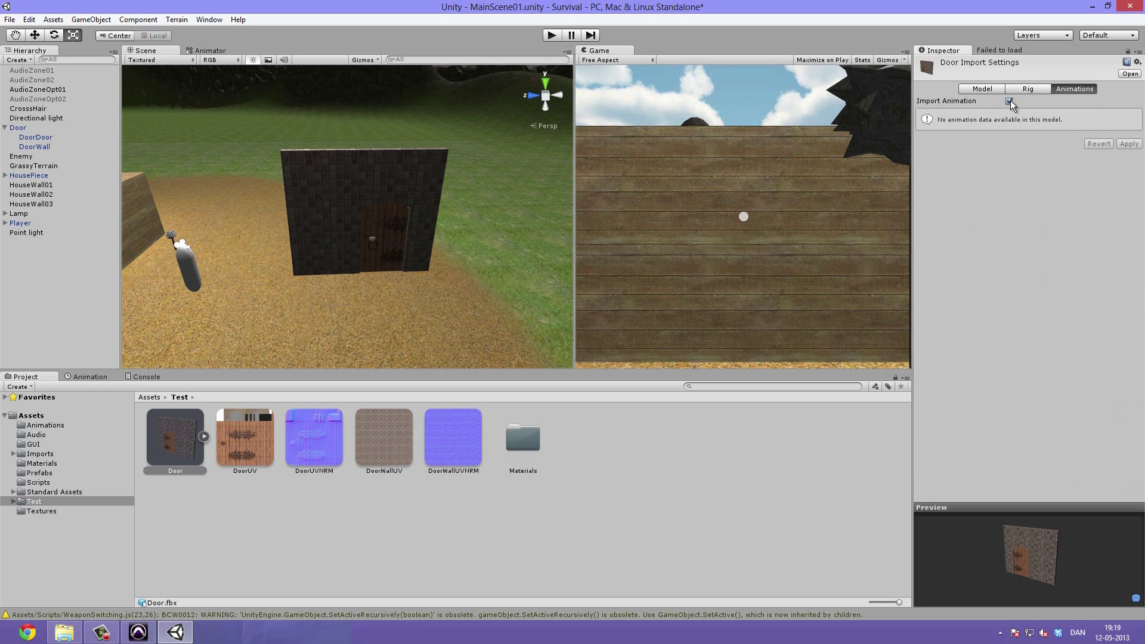
{"action": "left_click", "coordinate": [1009, 101]}
{"action": "left_click", "coordinate": [1128, 119]}
{"action": "left_click", "coordinate": [981, 89]}
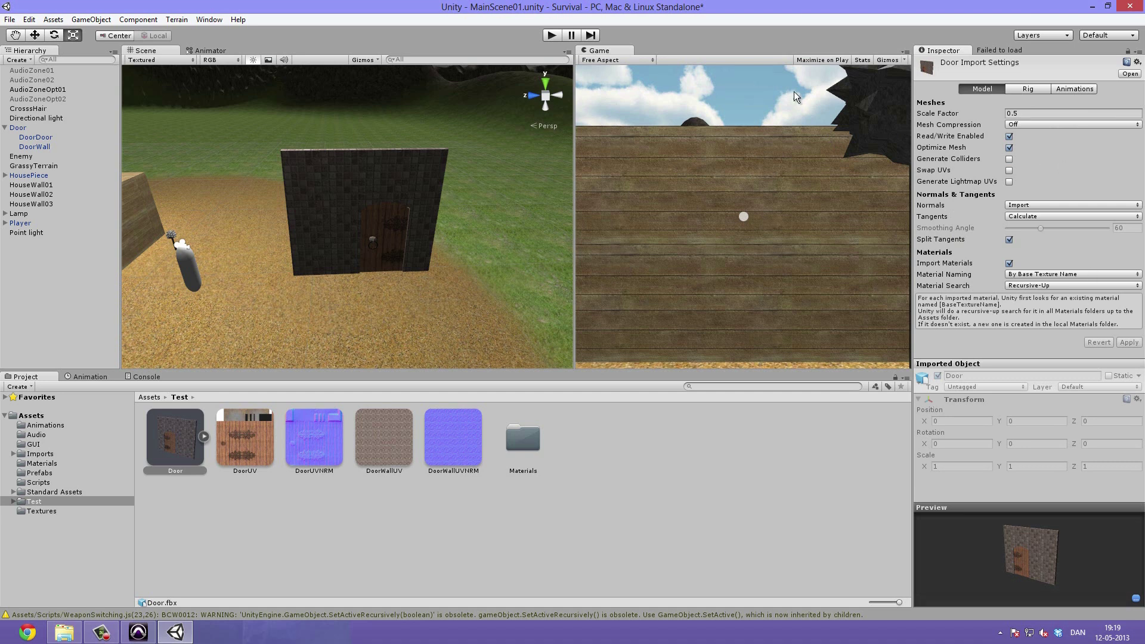
{"action": "left_click_drag", "start_coordinate": [302, 284], "coordinate": [406, 188], "text": "alt"}
{"action": "scroll", "coordinate": [396, 202], "scroll_direction": "down", "scroll_amount": 3}
{"action": "left_click", "coordinate": [18, 128]}
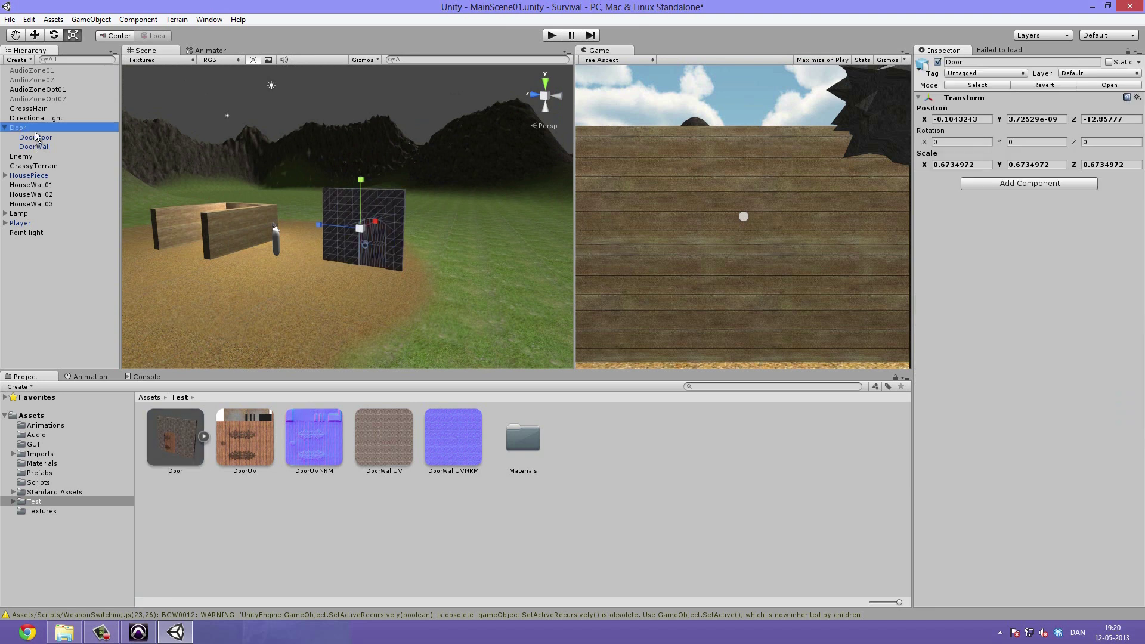
{"action": "left_click", "coordinate": [35, 137]}
{"action": "left_click", "coordinate": [34, 146]}
{"action": "left_click", "coordinate": [3, 128]}
{"action": "left_click", "coordinate": [4, 127]}
{"action": "left_click_drag", "start_coordinate": [334, 257], "coordinate": [486, 223], "text": "alt"}
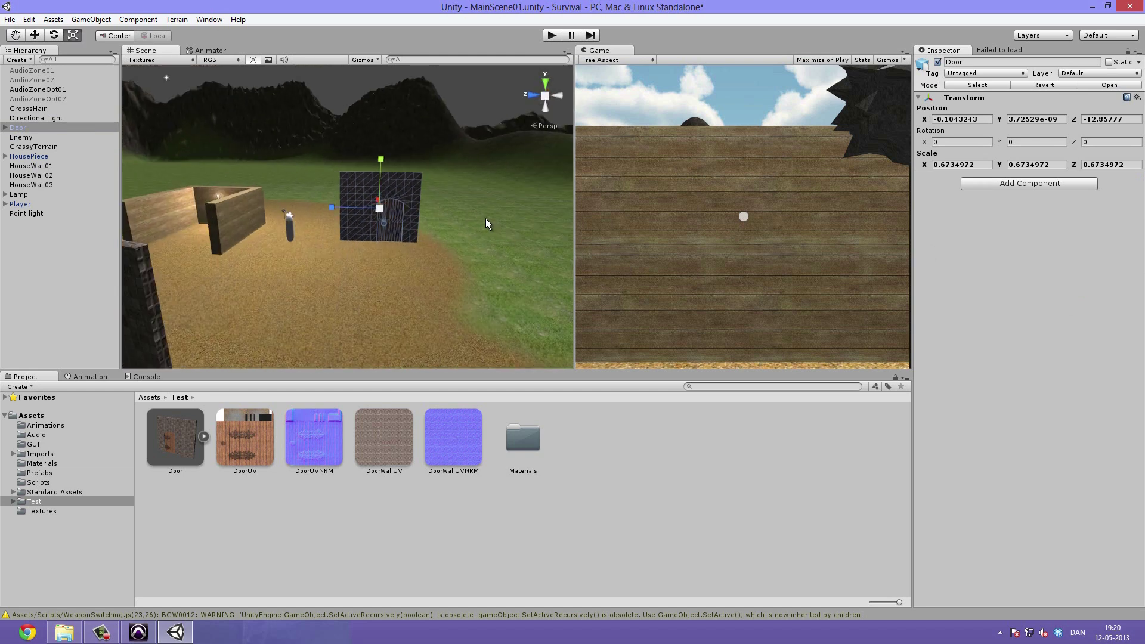
{"action": "left_click", "coordinate": [46, 128]}
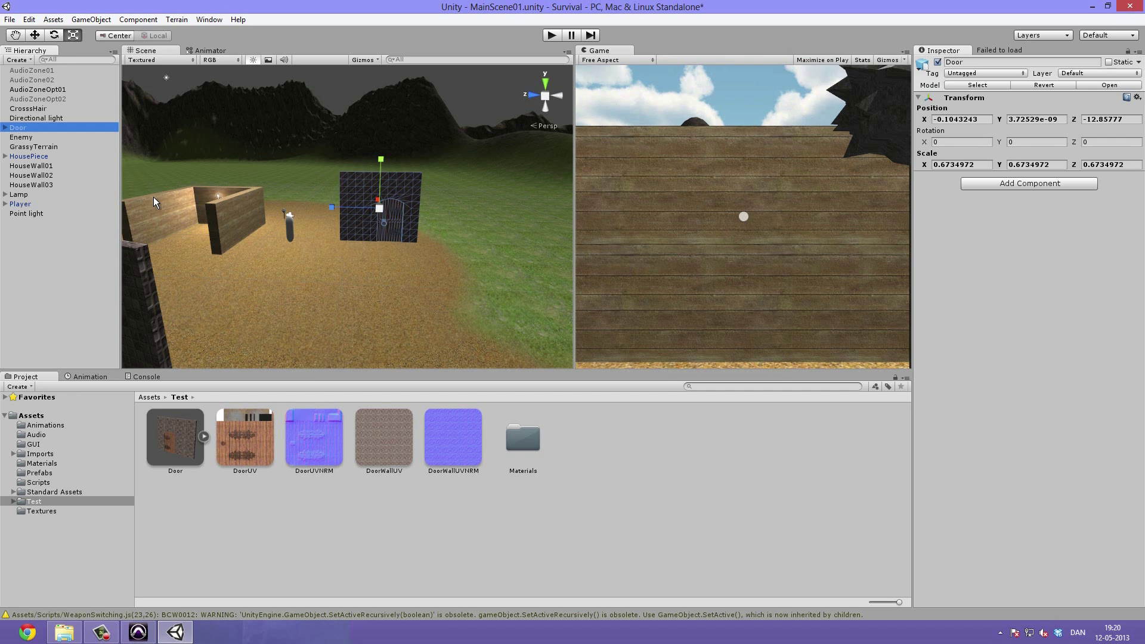
Delete the Door object from the scene and the Test folder from Assets.
{"action": "key", "text": "Delete"}
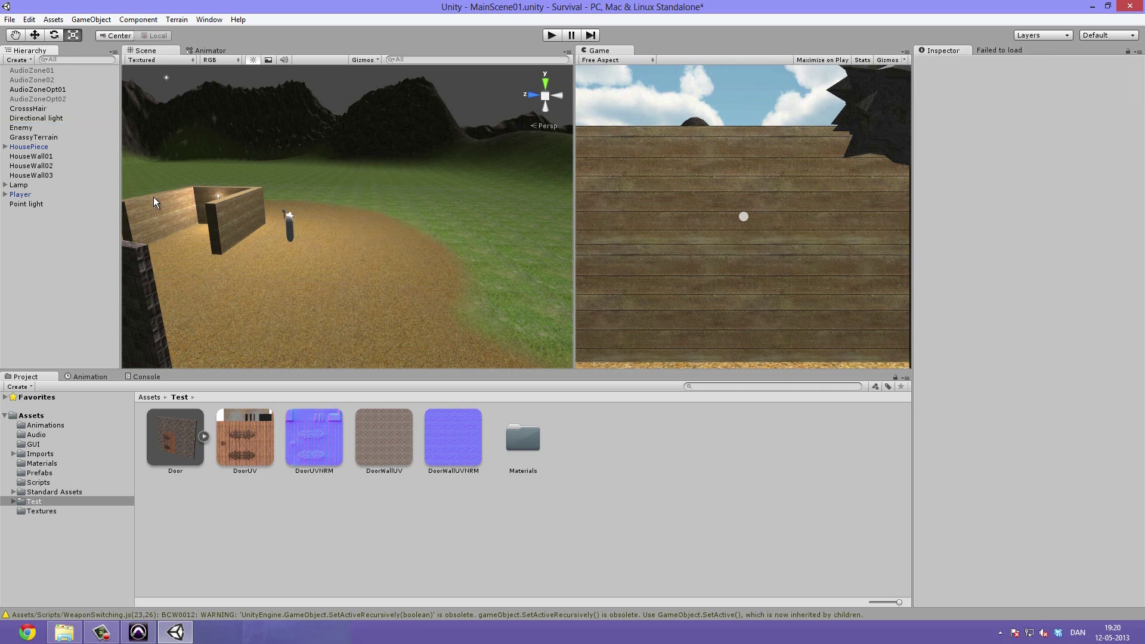
{"action": "right_click_drag", "start_coordinate": [252, 296], "coordinate": [334, 239]}
{"action": "left_click", "coordinate": [149, 398]}
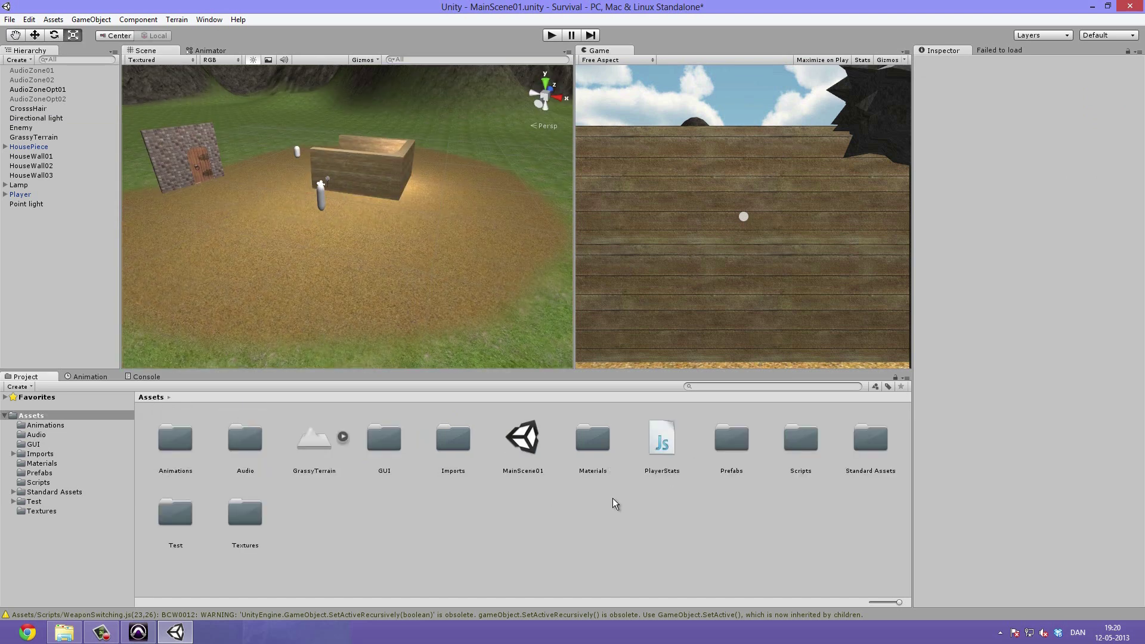
{"action": "left_click", "coordinate": [179, 510]}
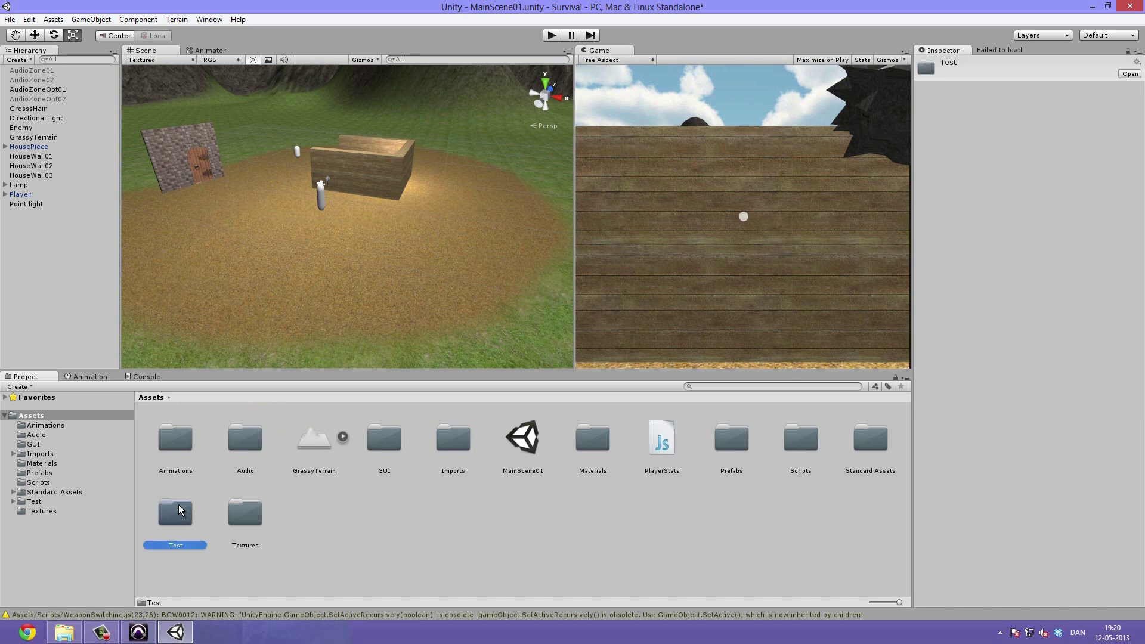
{"action": "key", "text": "Delete"}
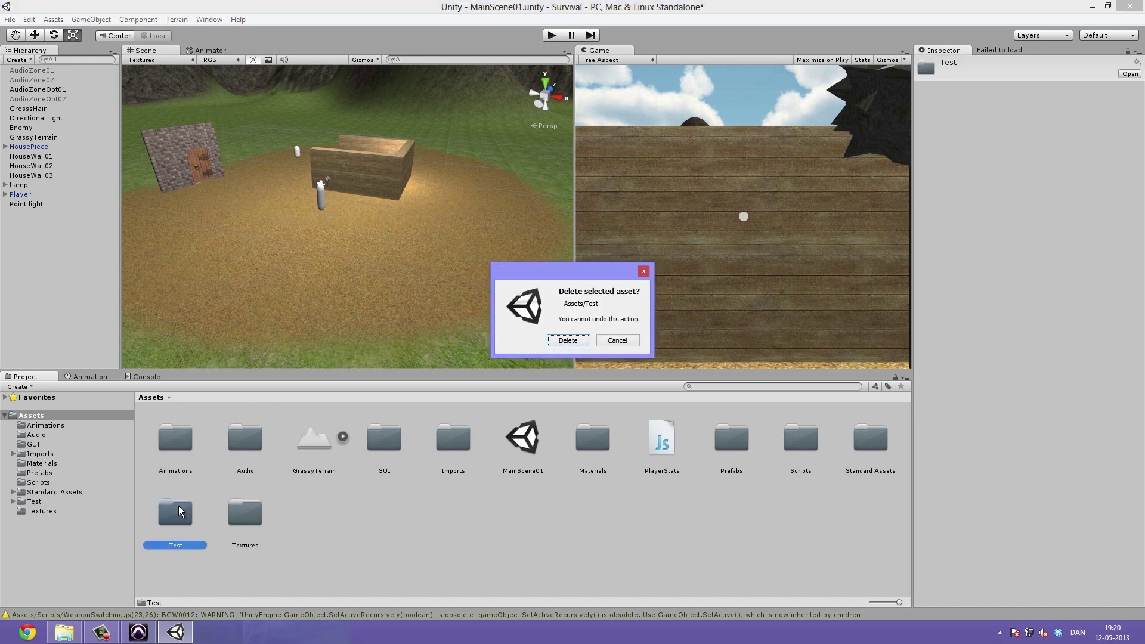
{"action": "key", "text": "Return"}
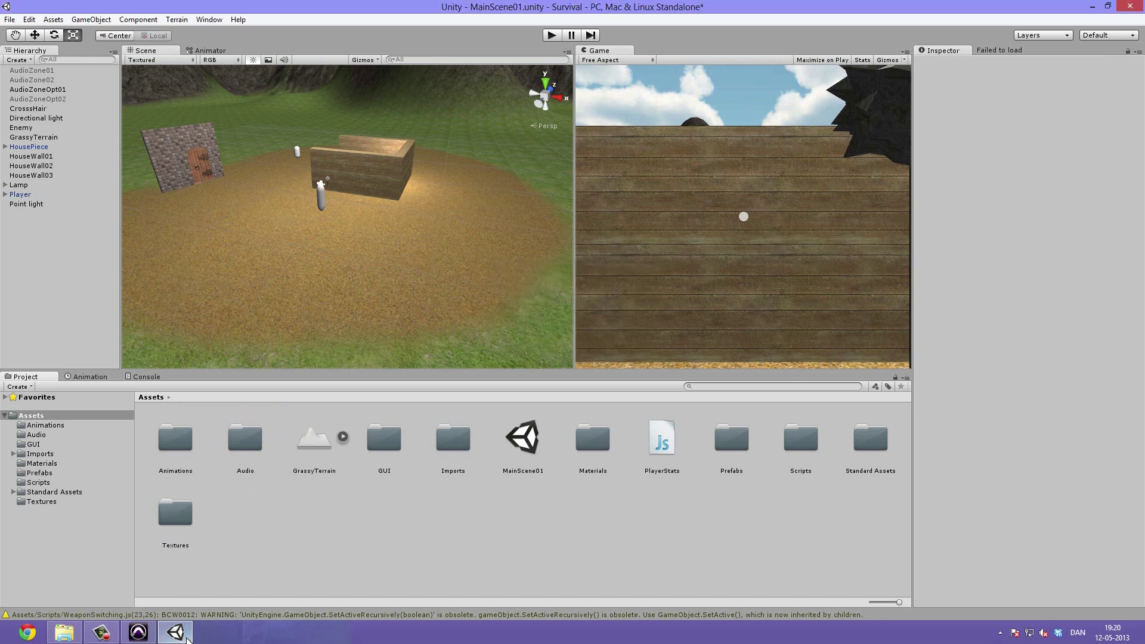
{"action": "mouse_move", "coordinate": [188, 635]}
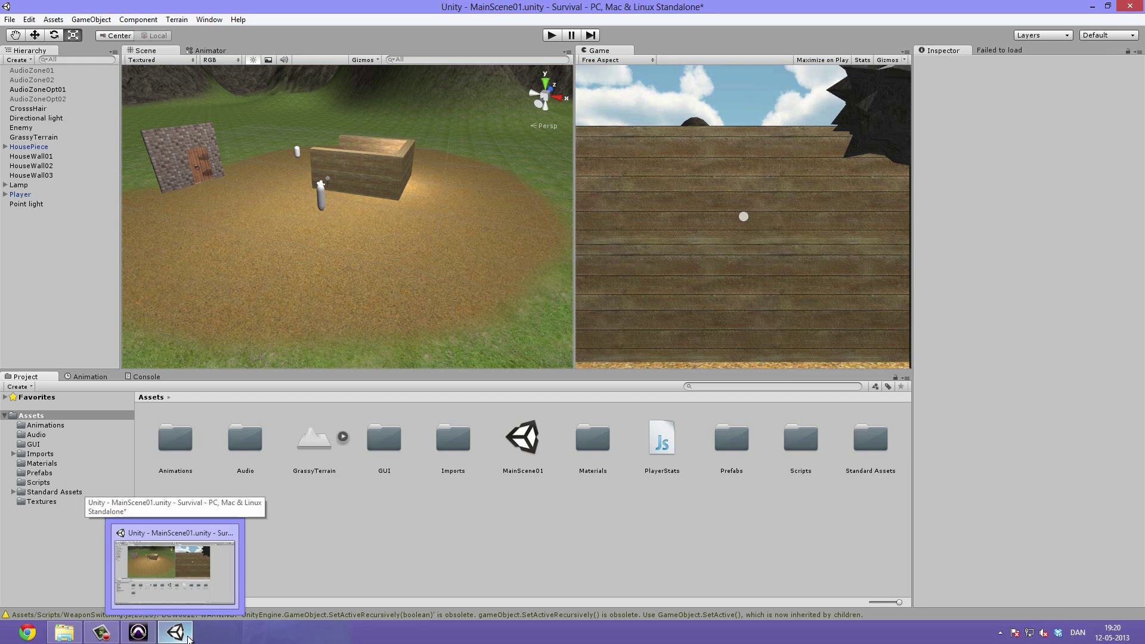